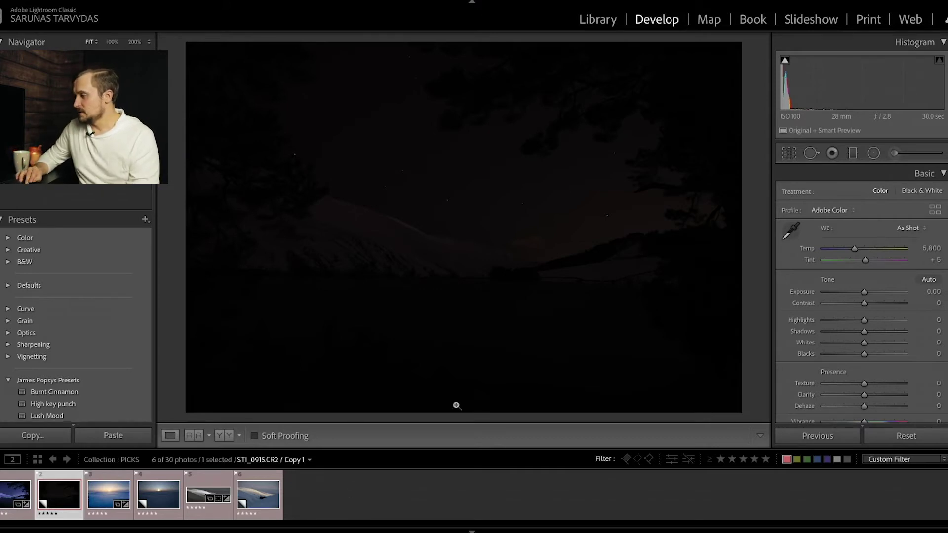
- Brighten the dark night landscape to Exposure +2.50 and cool its white balance Temp to 3,500
left_click_drag(863, 295, 886, 300)
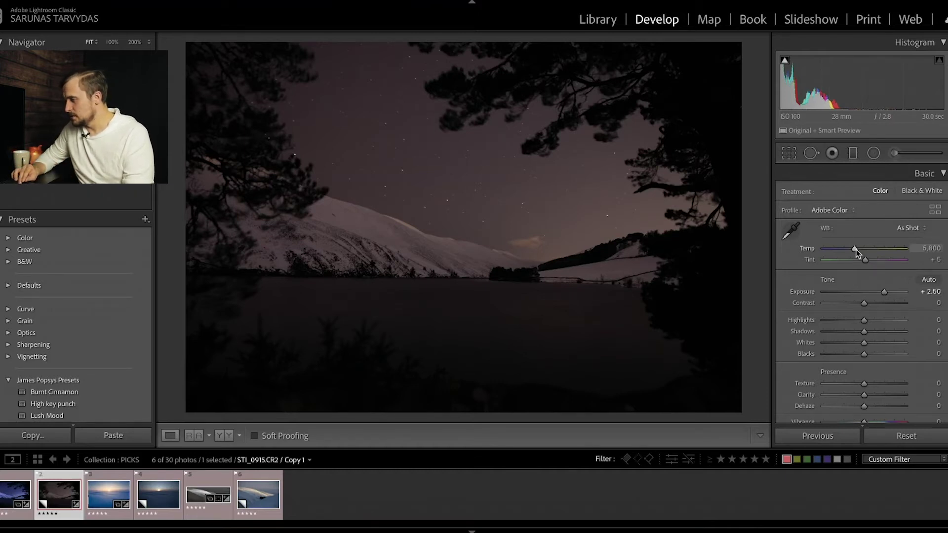
left_click_drag(857, 252, 840, 250)
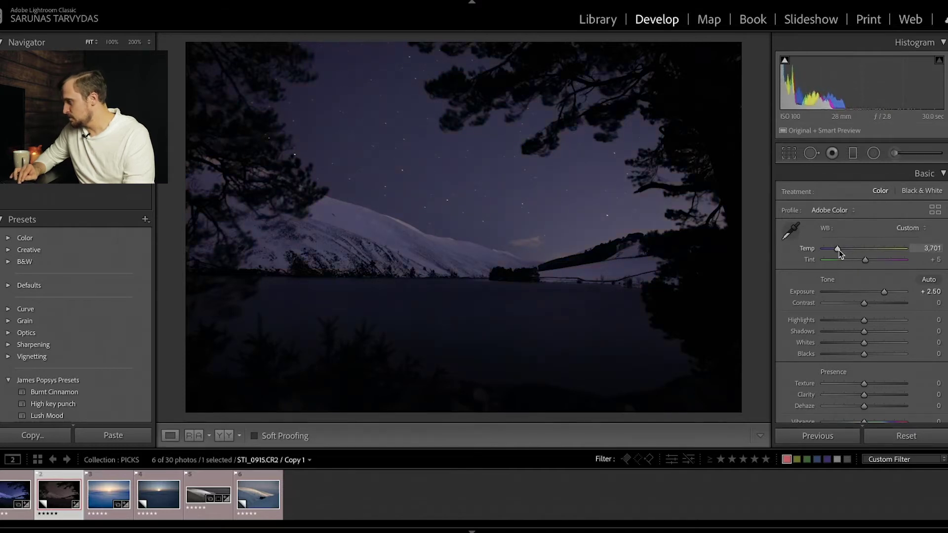
left_click(933, 250)
type("3,")
type("5")
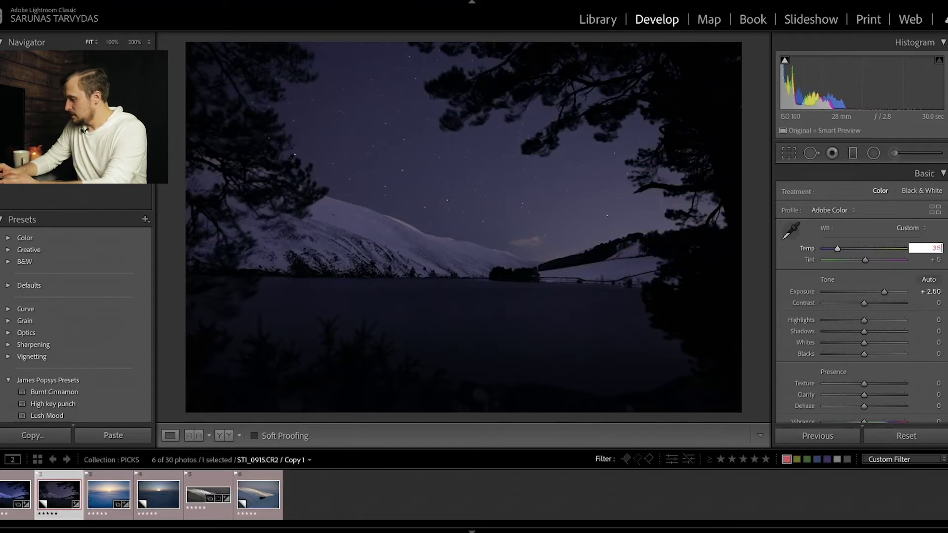
type("00")
key("Return")
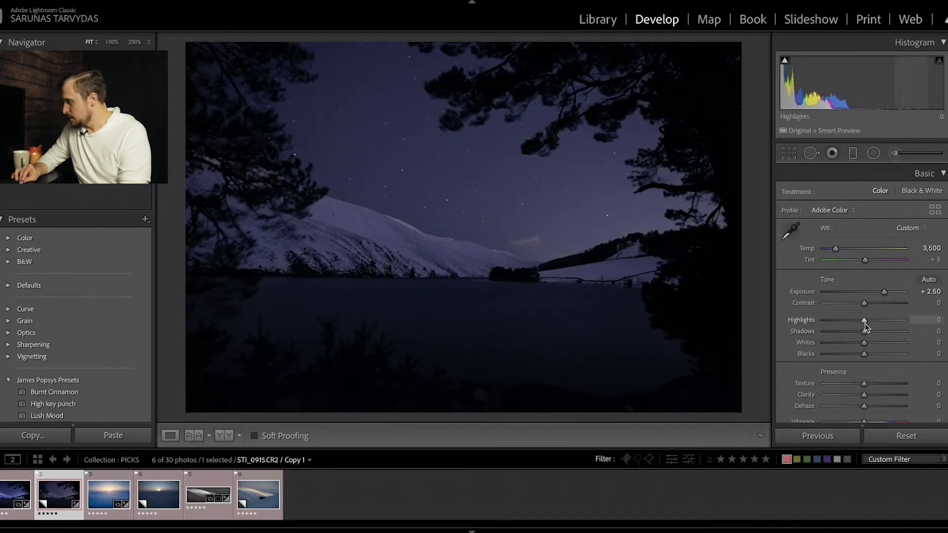
- Set the night photo's Shadows to +65, Whites to +29, Blacks to −25 and Contrast to +16
left_click_drag(864, 334, 856, 359)
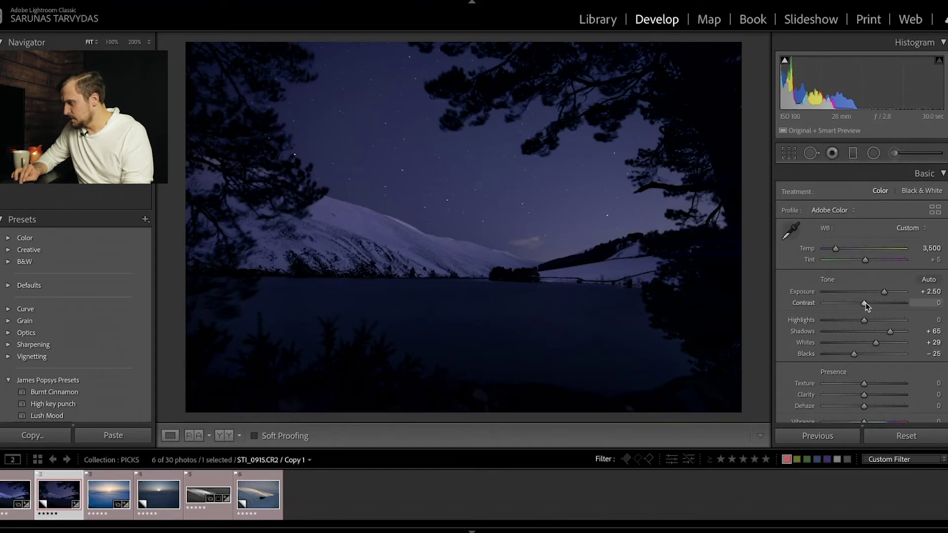
left_click_drag(865, 305, 872, 304)
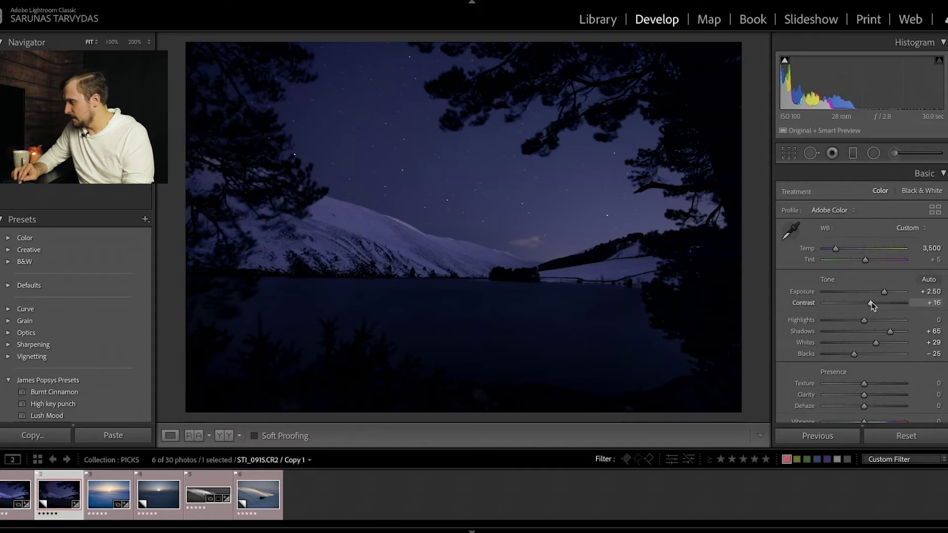
- Add a graduated filter from the top of the sky to just below the far shoreline, with Highlights at −51
left_click(853, 154)
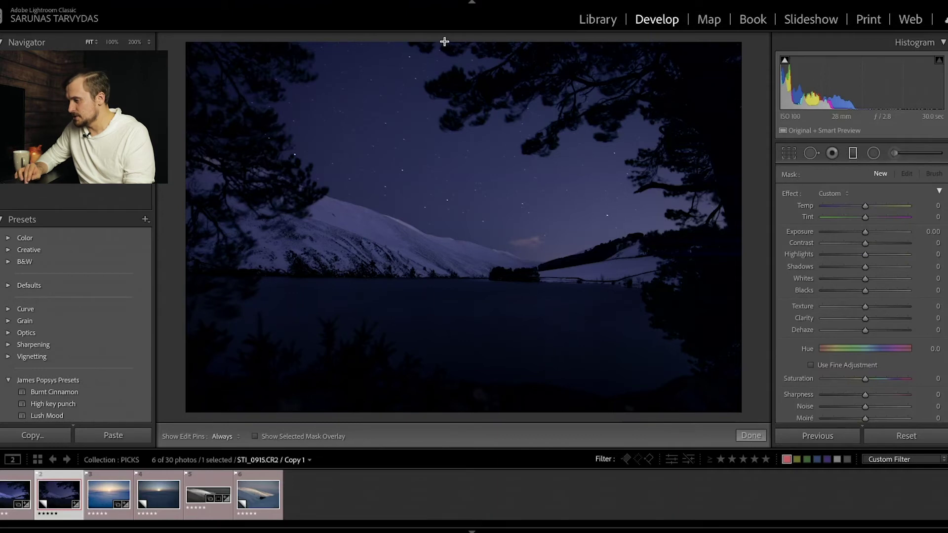
left_click_drag(445, 45, 447, 299)
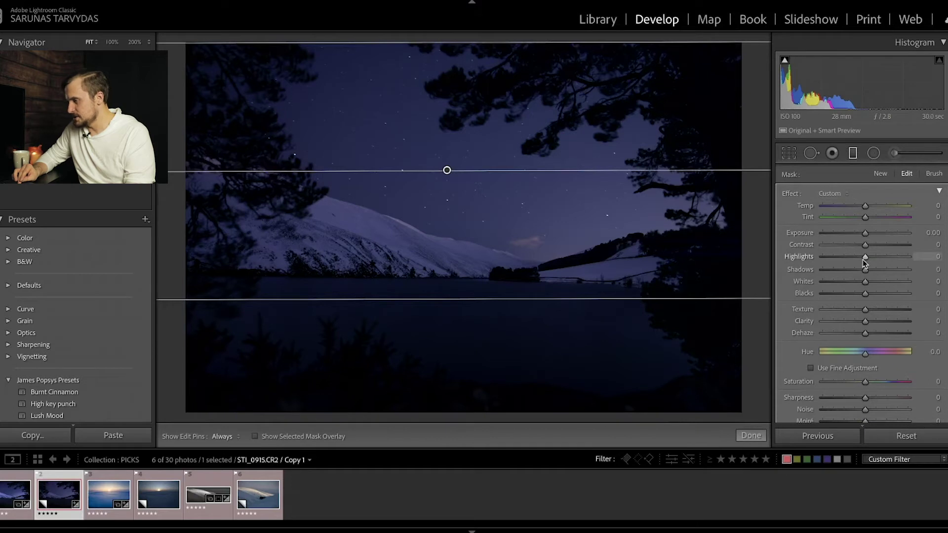
left_click_drag(864, 261, 841, 263)
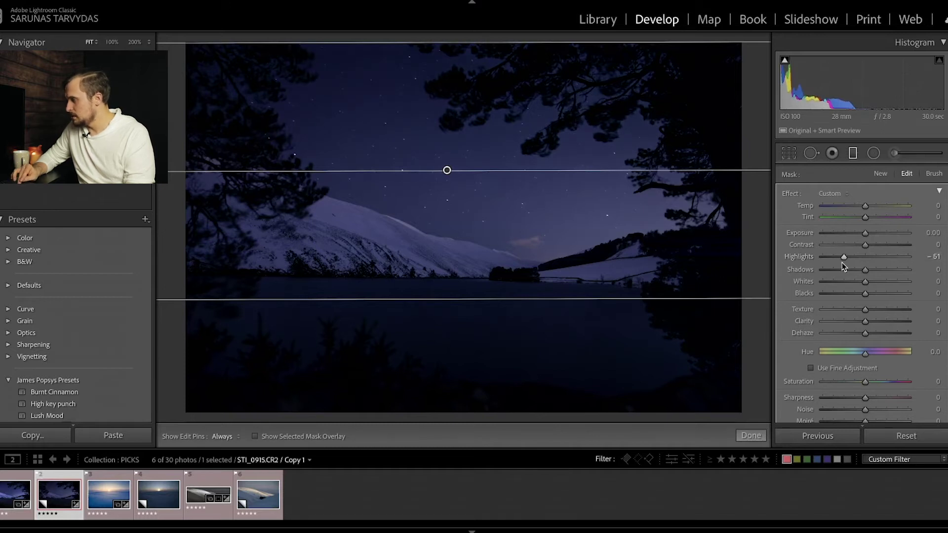
left_click(854, 157)
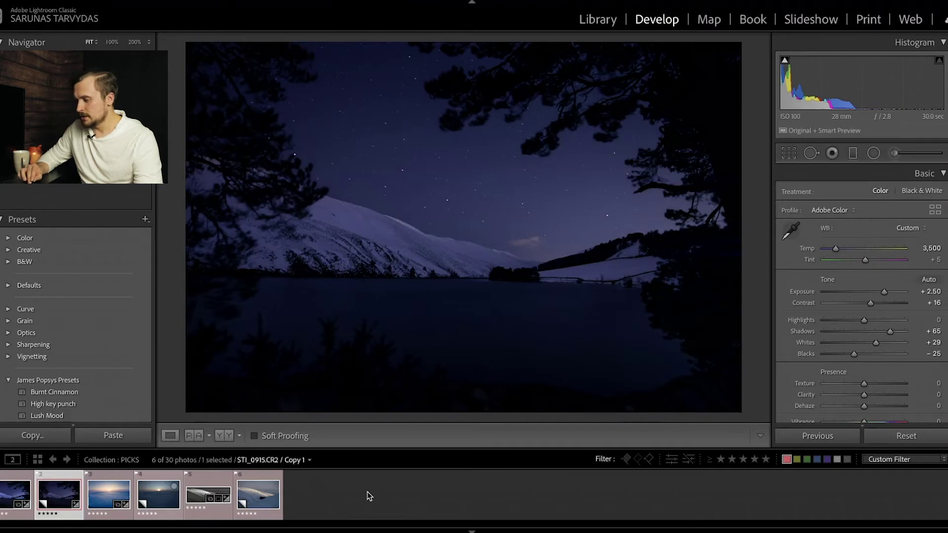
- On the unedited copy of the snowy sunrise photo, set Exposure +1.00, Highlights −51, Whites +50, Blacks −35, Contrast +10 and Texture +35
left_click(105, 496)
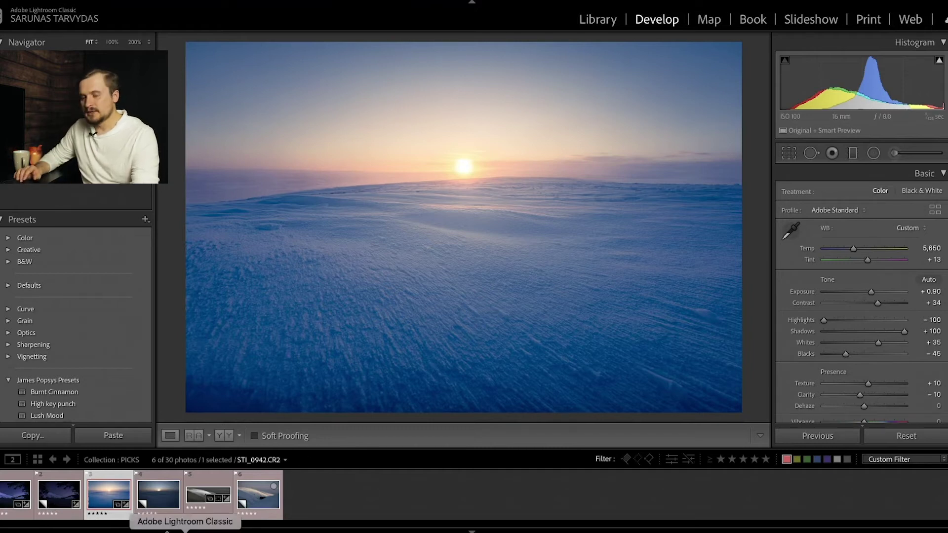
left_click(163, 505)
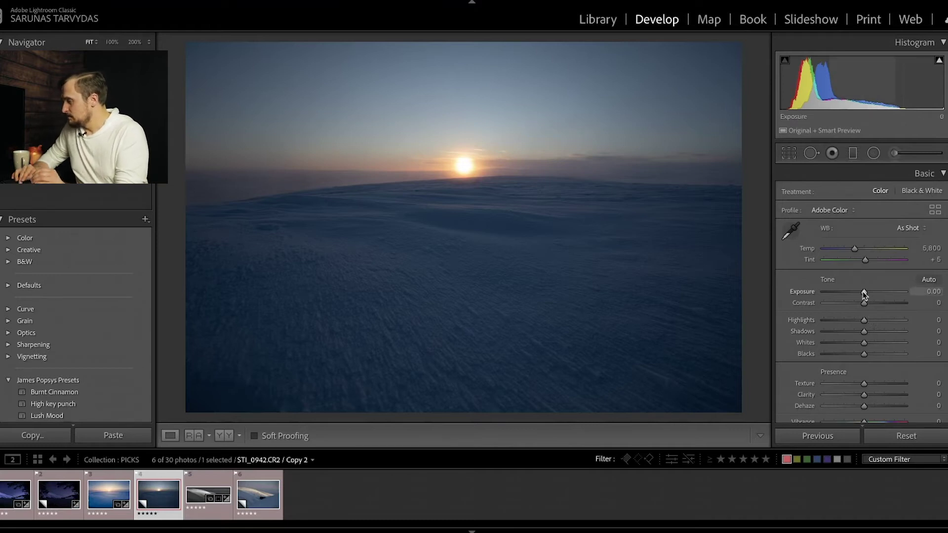
left_click_drag(864, 294, 872, 295)
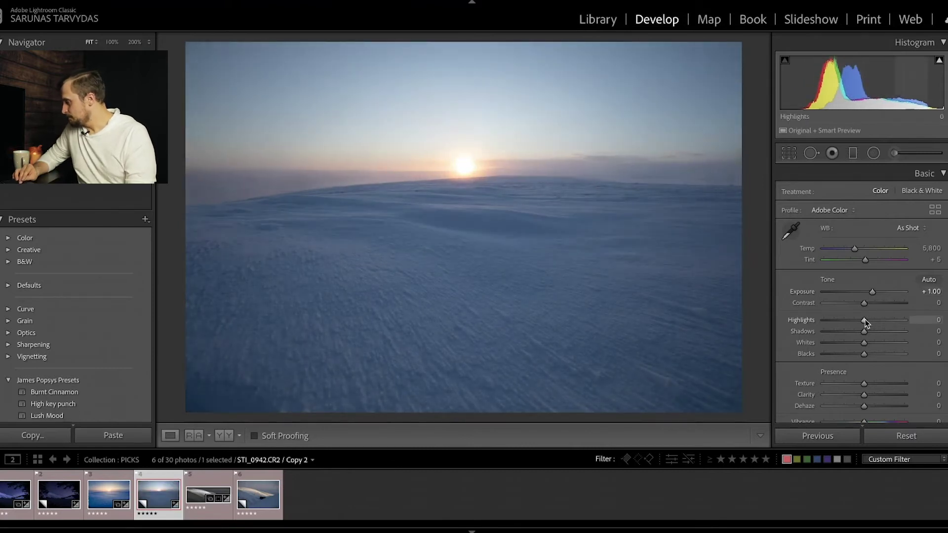
left_click_drag(864, 321, 884, 345)
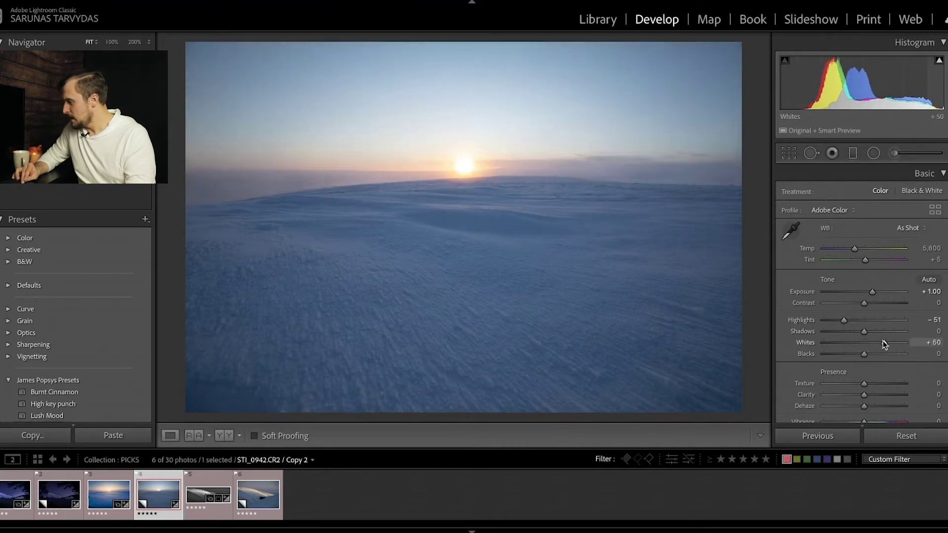
left_click_drag(864, 354, 850, 354)
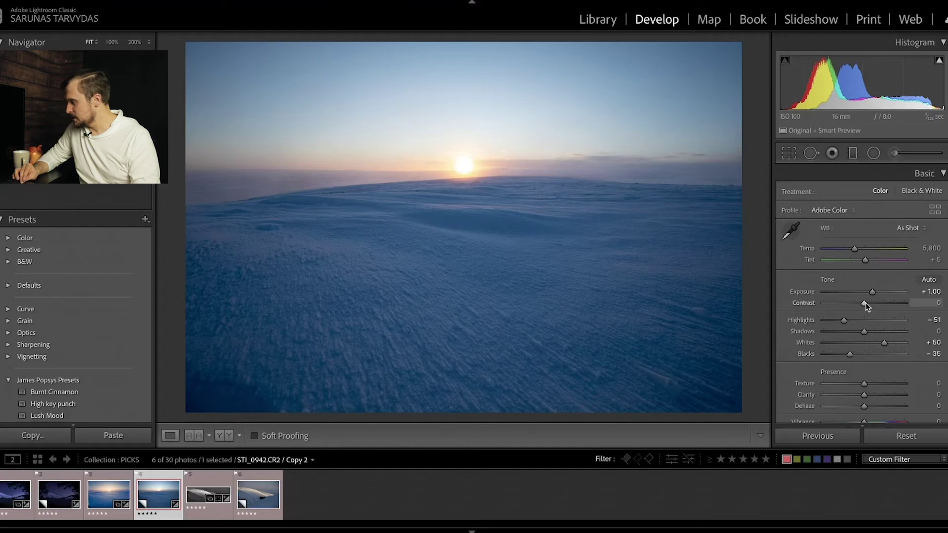
left_click_drag(865, 303, 869, 303)
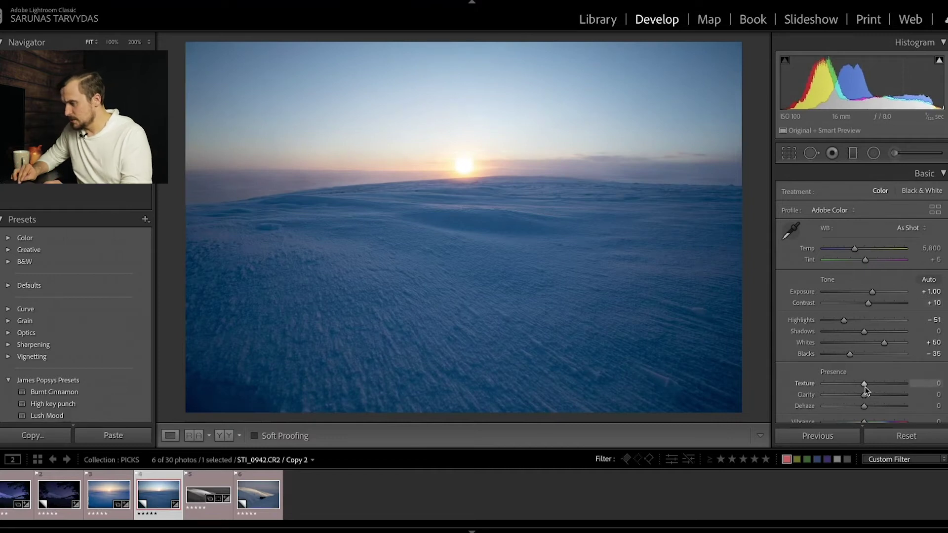
left_click_drag(863, 386, 879, 384)
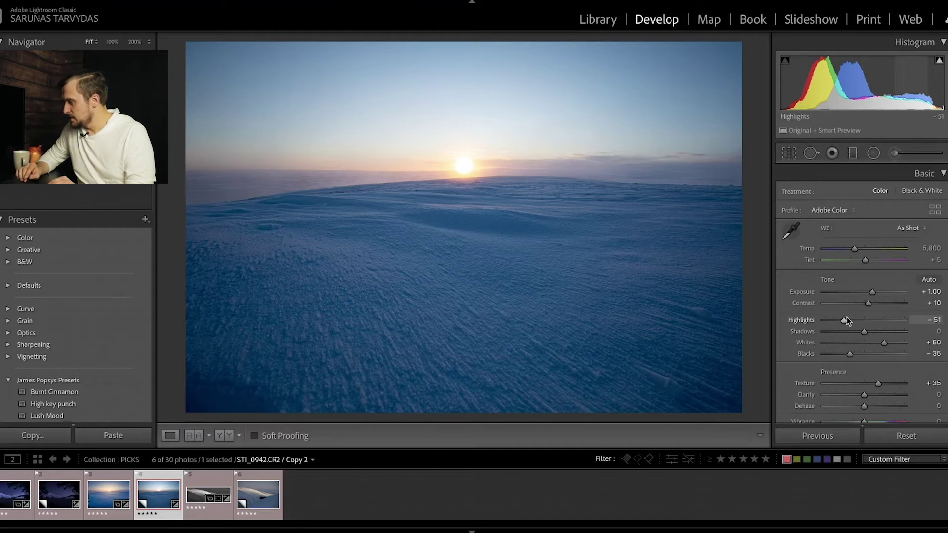
- Raise the HSL saturation of the sunrise photo's colours: Blue +30, Yellow +25 and Orange +25
scroll(848, 321, "down", 15)
scroll(848, 320, "up", 3)
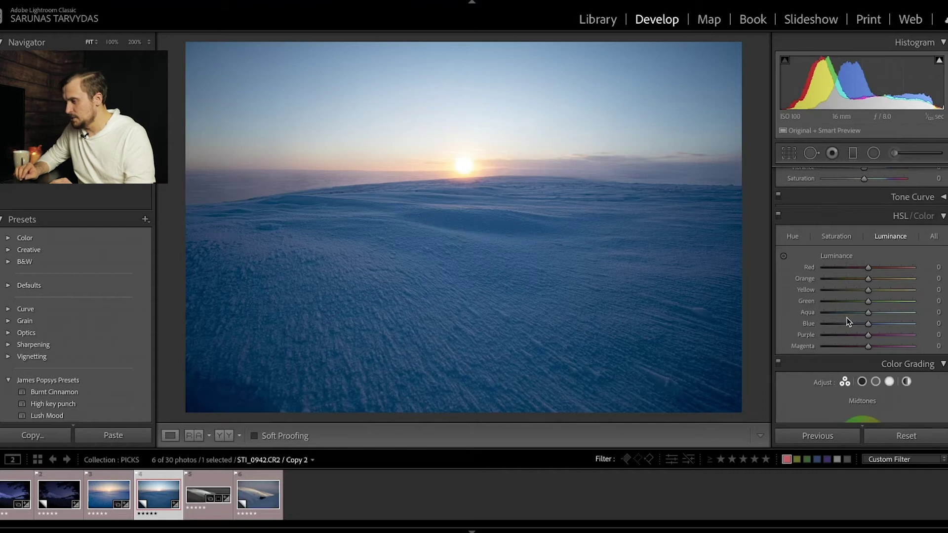
left_click(843, 239)
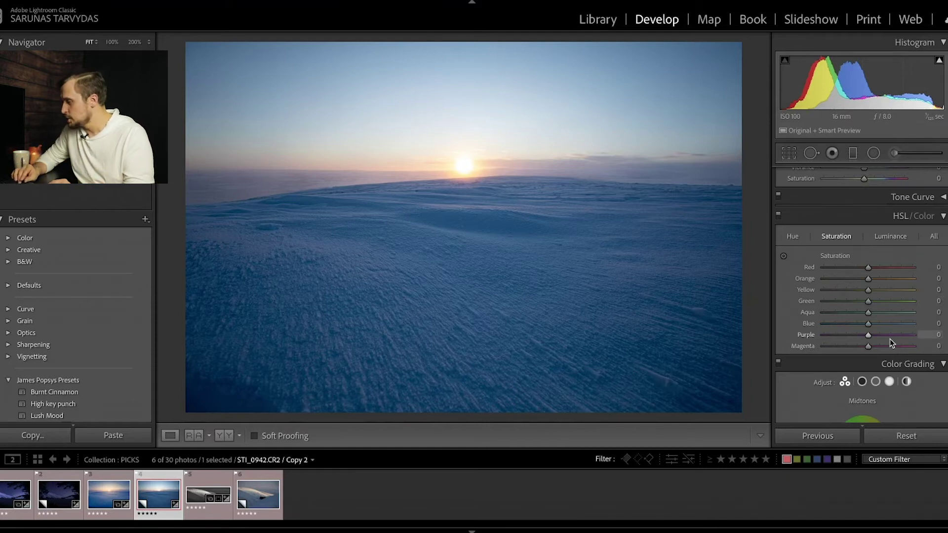
left_click_drag(869, 325, 882, 324)
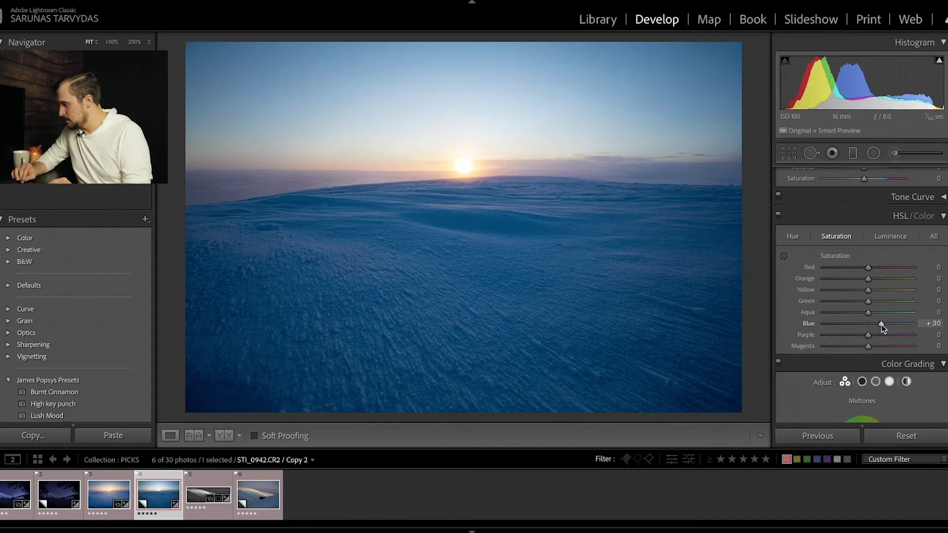
left_click_drag(868, 291, 879, 291)
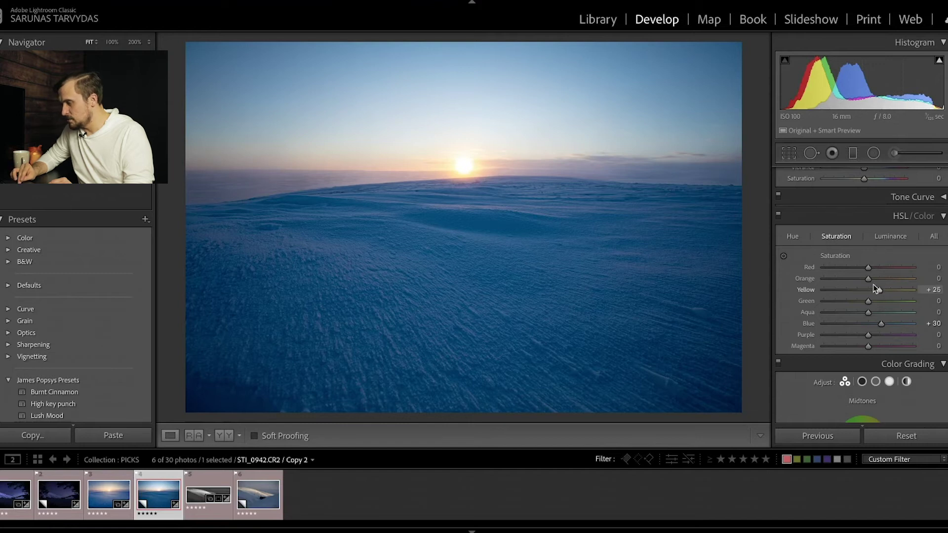
left_click_drag(869, 279, 883, 282)
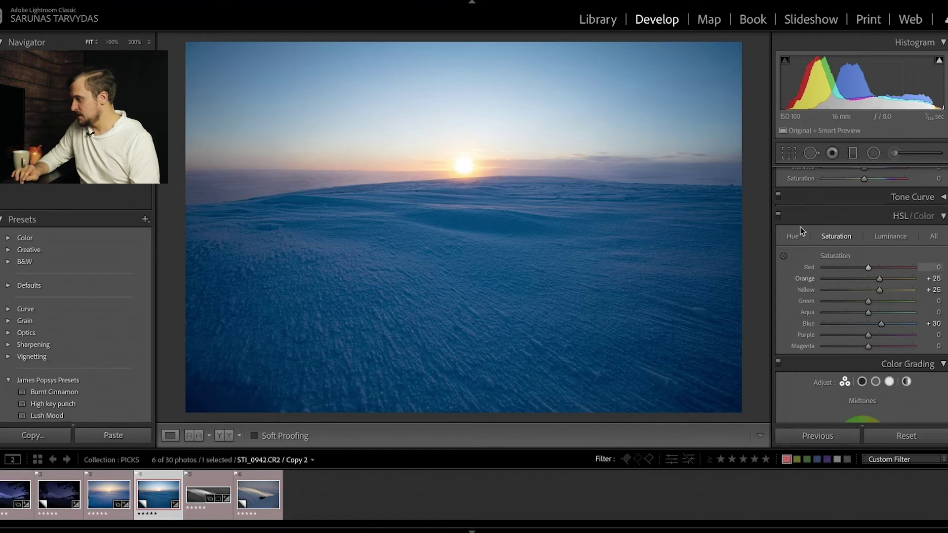
- Add a graduated filter from the sky's top to below the horizon with Highlights −77 and Exposure −0.18, and compare with the earlier edit
left_click(852, 153)
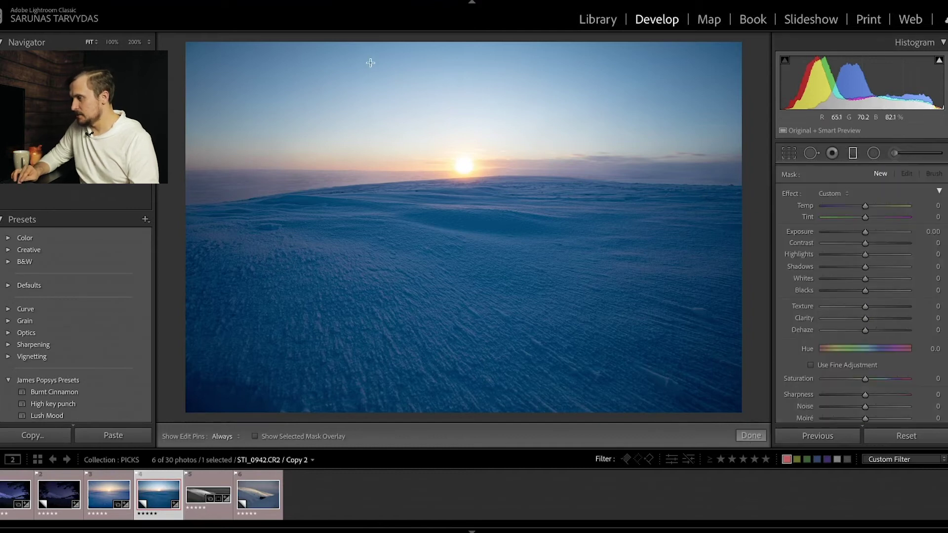
left_click_drag(466, 43, 463, 218)
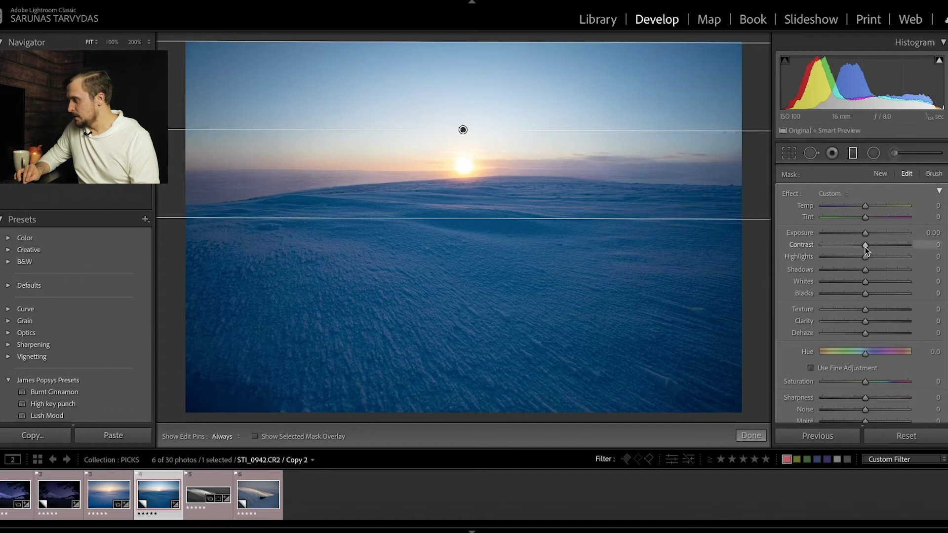
left_click_drag(866, 258, 833, 262)
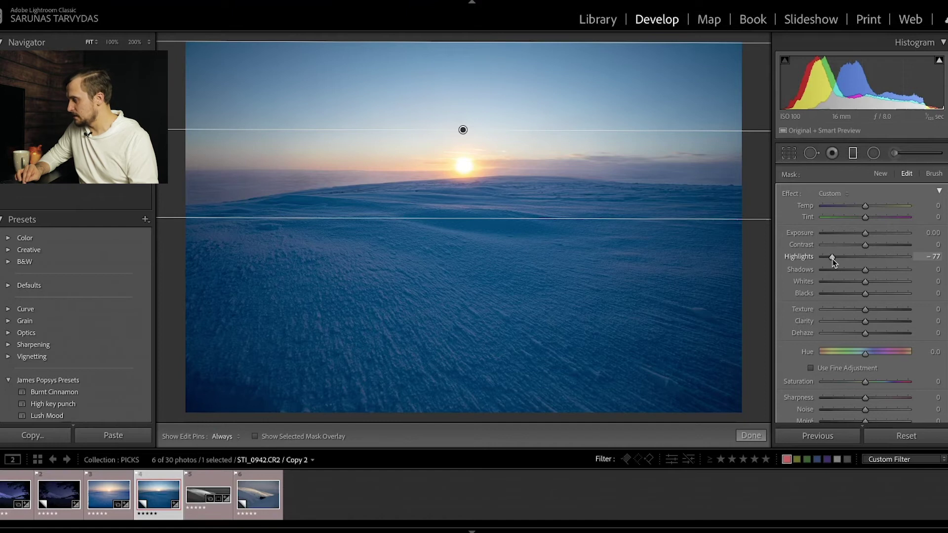
left_click_drag(867, 237, 863, 237)
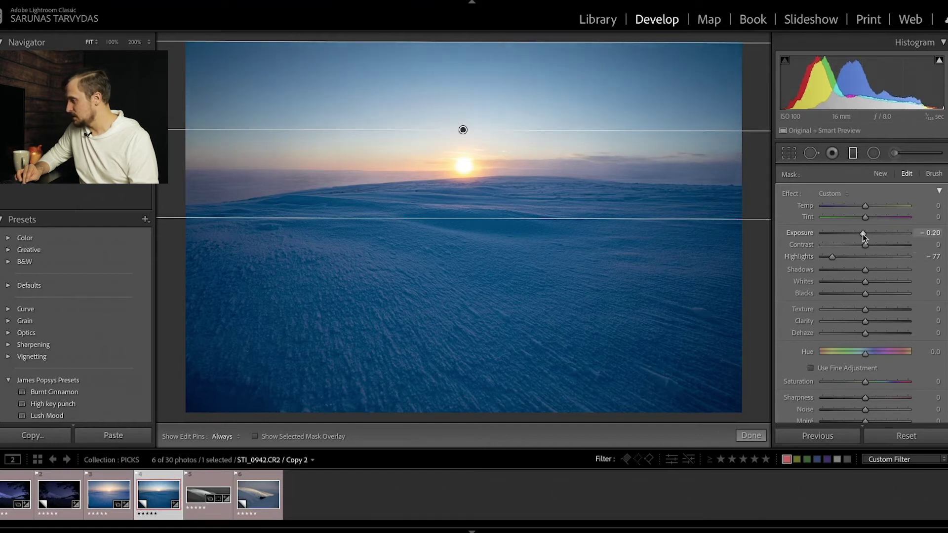
left_click_drag(863, 234, 863, 234)
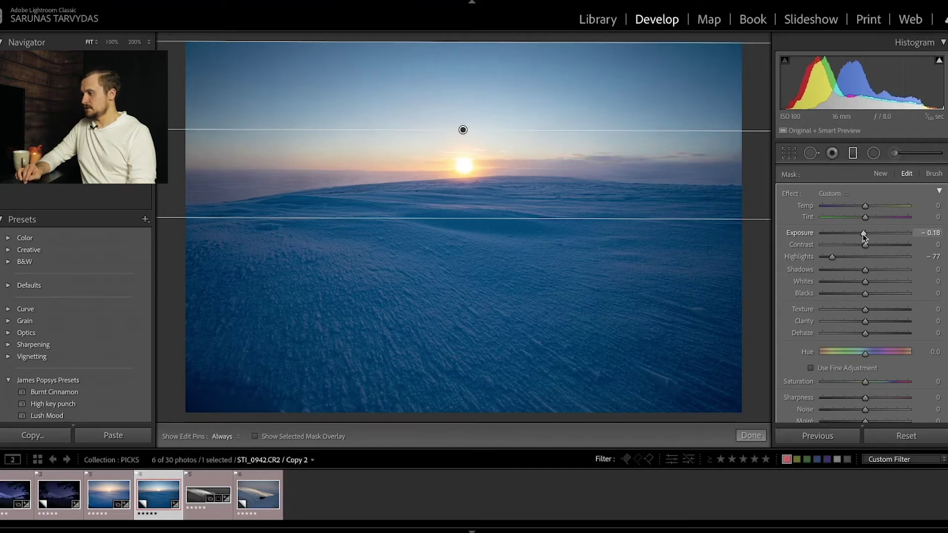
left_click(853, 154)
key("Left")
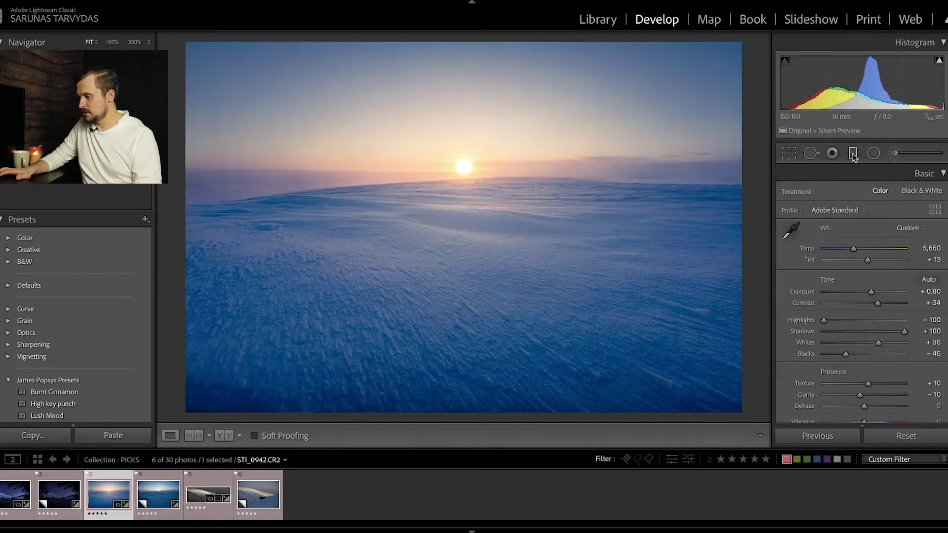
key("Right")
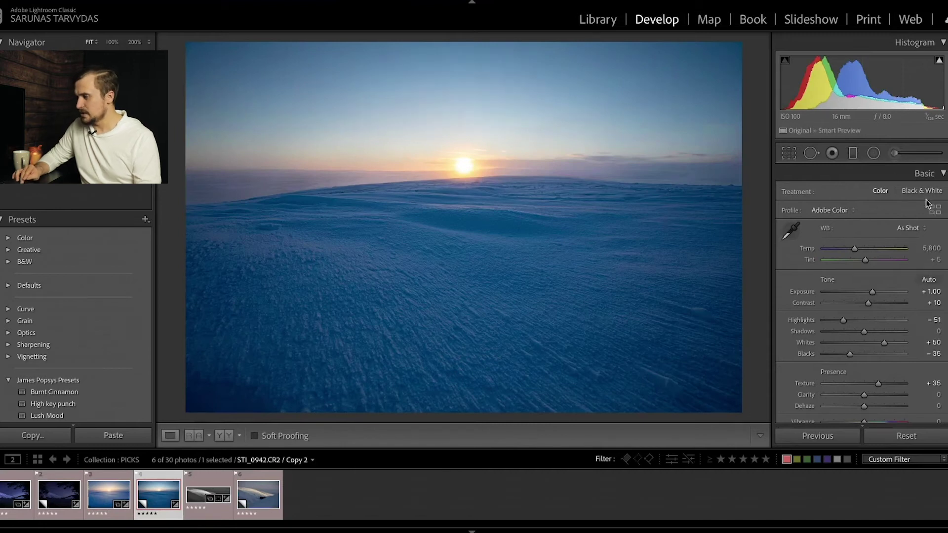
- Add a radial filter centred on the sun with Exposure 0.30 and Temp 25 for a warmer glow
left_click(875, 155)
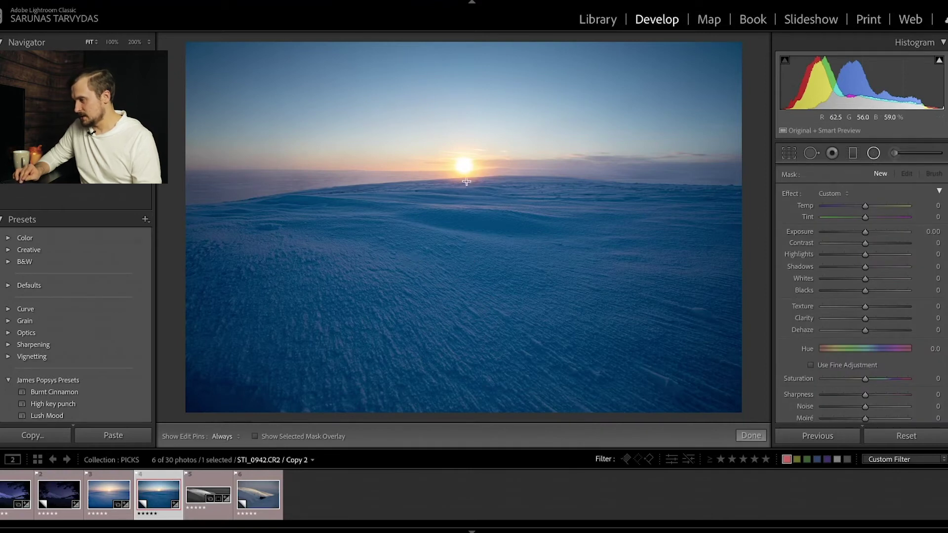
left_click_drag(464, 167, 622, 270)
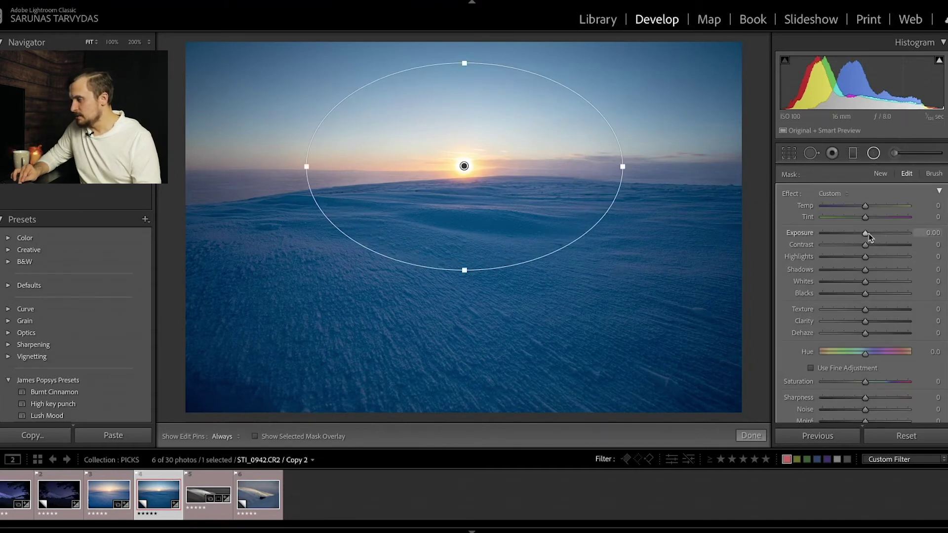
left_click_drag(867, 237, 870, 238)
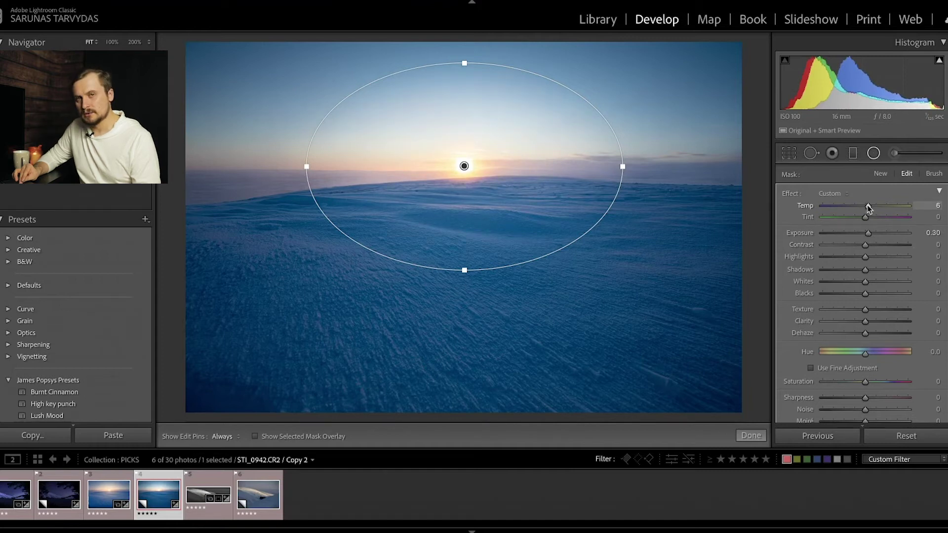
mouse_move(867, 205)
left_mouse_down()
mouse_move(882, 205)
mouse_move(876, 207)
left_mouse_up()
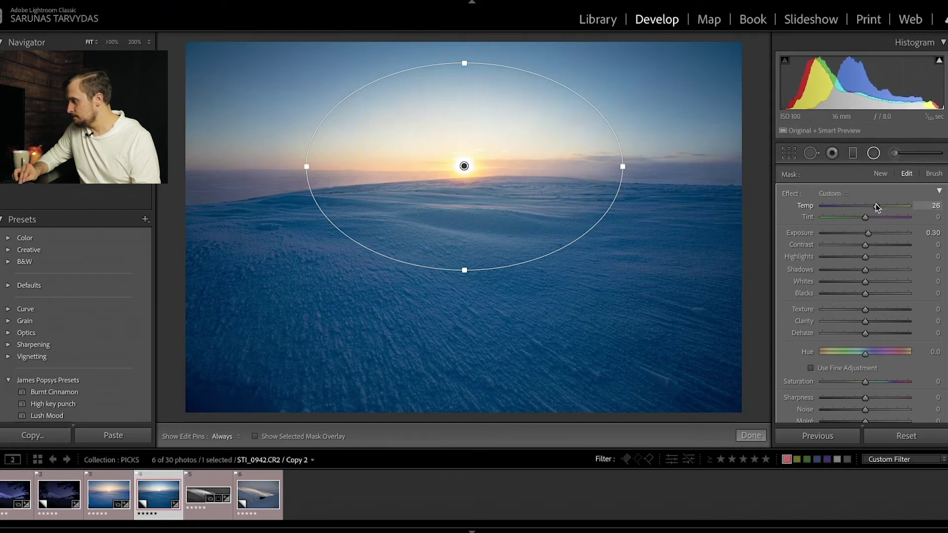
left_click(873, 153)
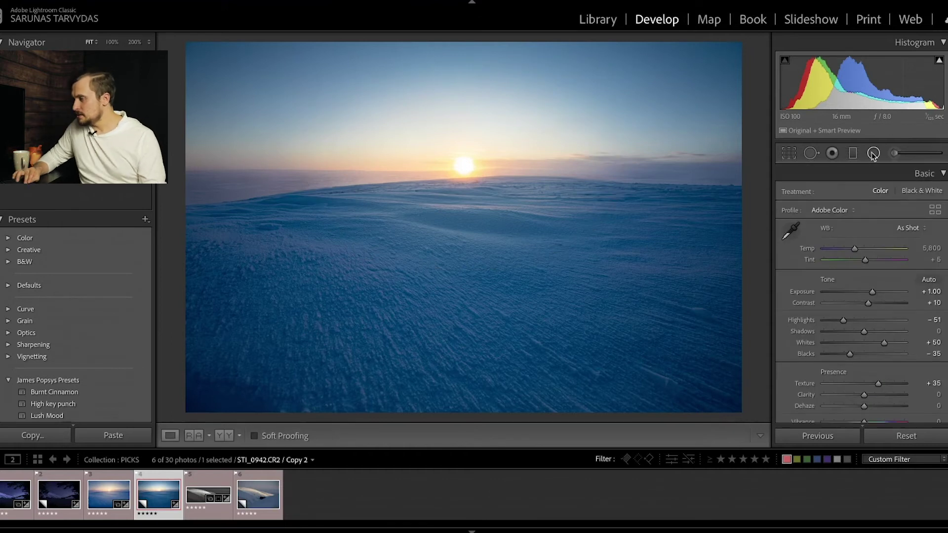
- Stretch the sun's radial filter vertically so that it reaches further over the sky and the snowy foreground
left_click(873, 153)
left_click(464, 165)
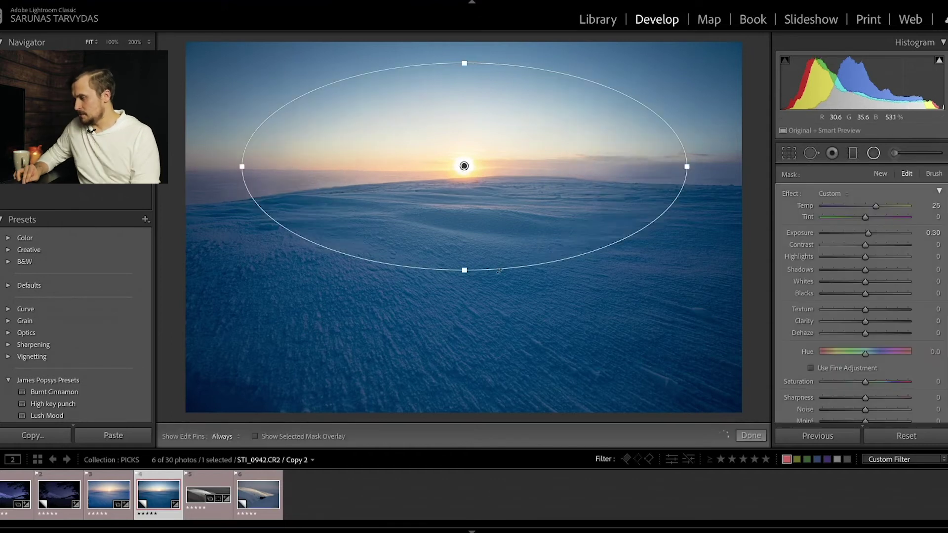
left_click_drag(464, 270, 464, 304)
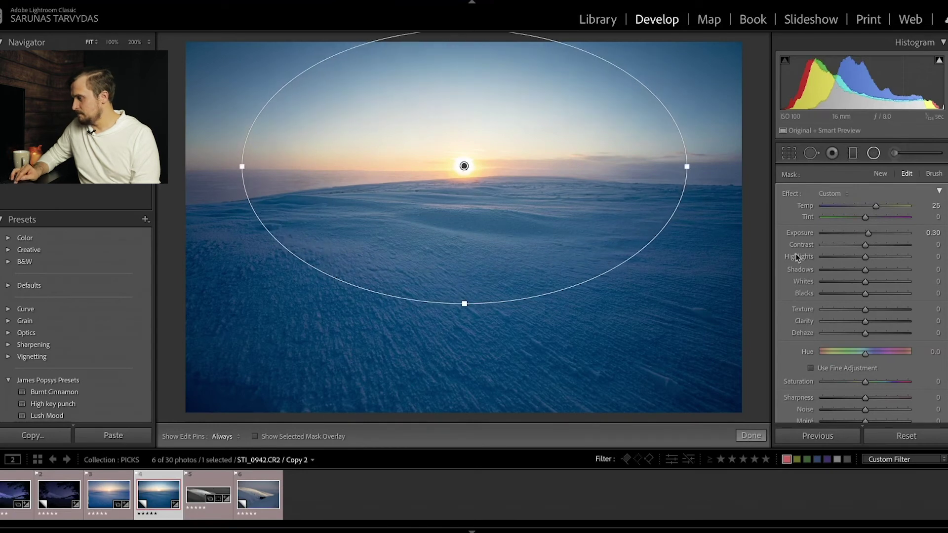
left_click(874, 153)
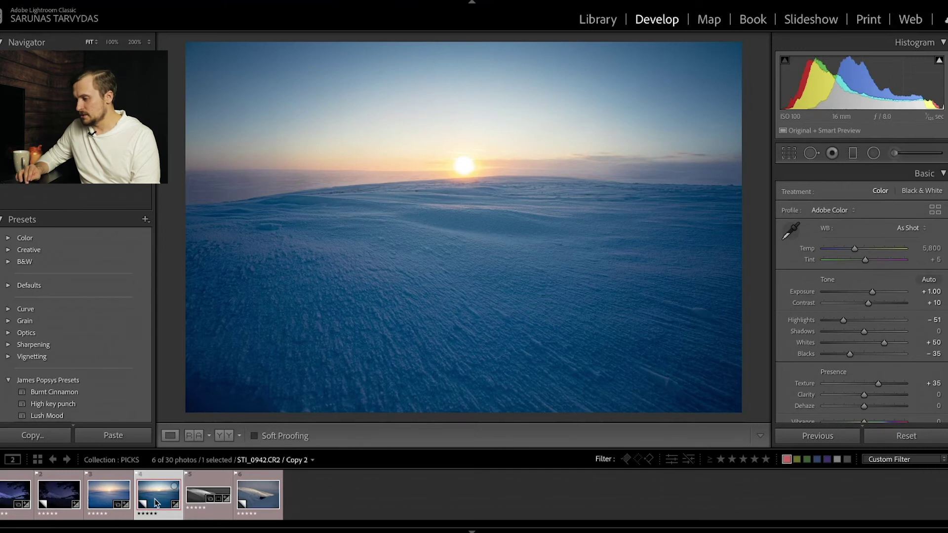
- View the finished hillside edit, select the unedited colour copy of that photo and convert it to Black & White
left_click(196, 497)
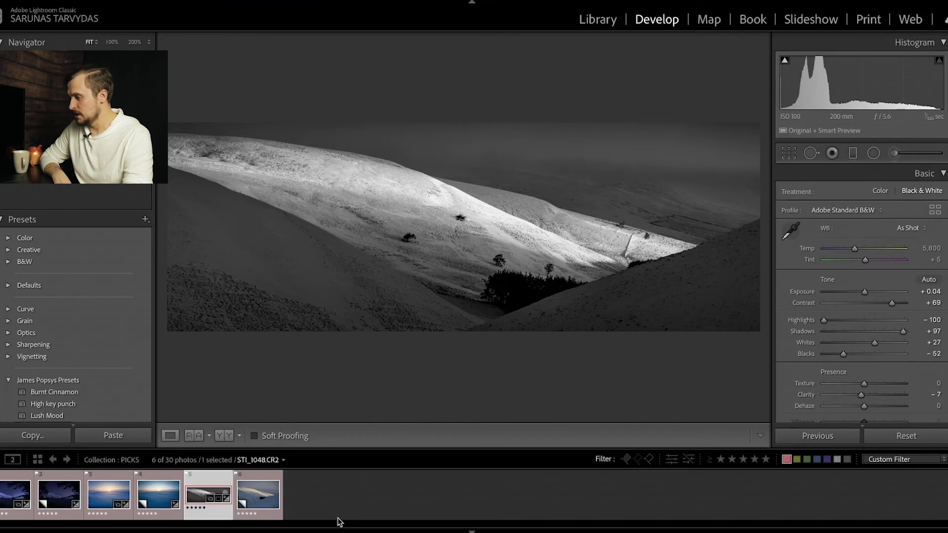
left_click(258, 499)
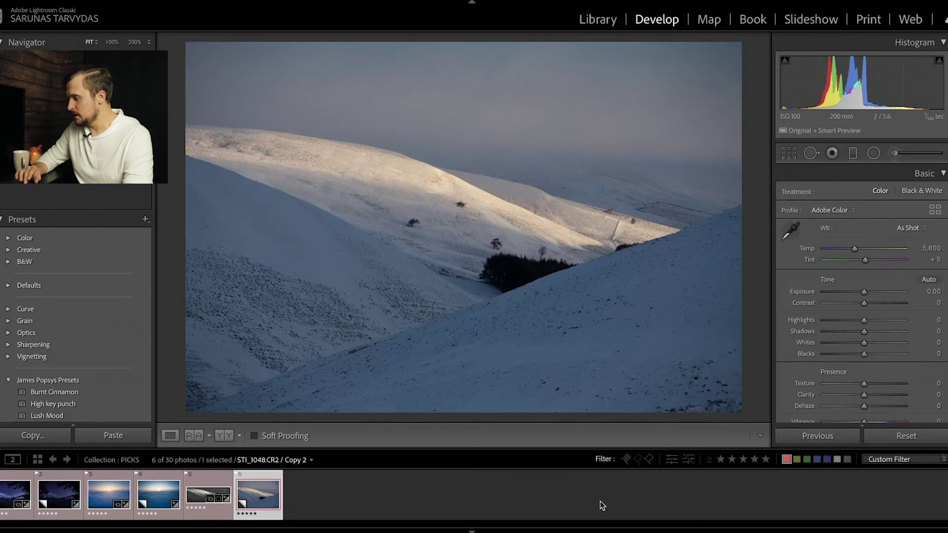
left_click(926, 193)
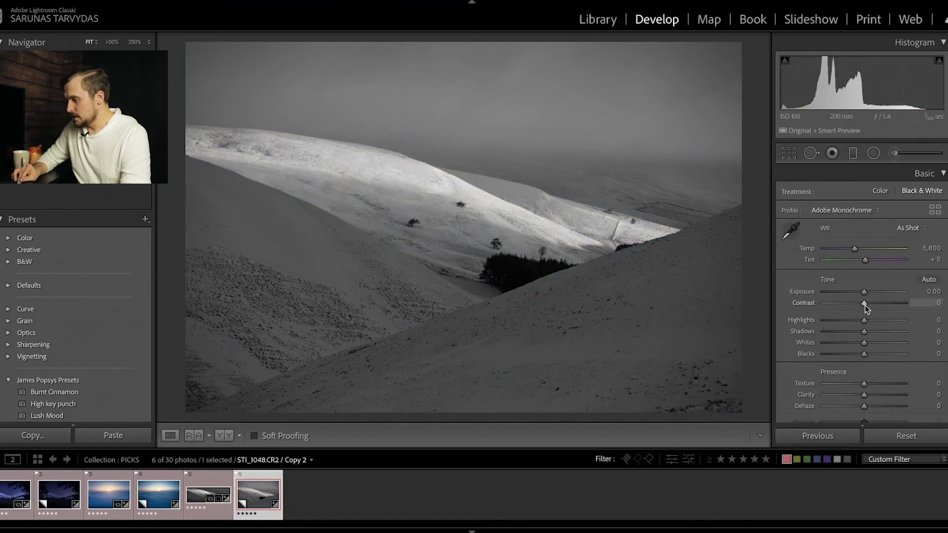
- Set the hillside photo's Contrast to +33, Highlights −100, Shadows +100, Whites +50 and Blacks −55
left_click_drag(864, 304, 878, 305)
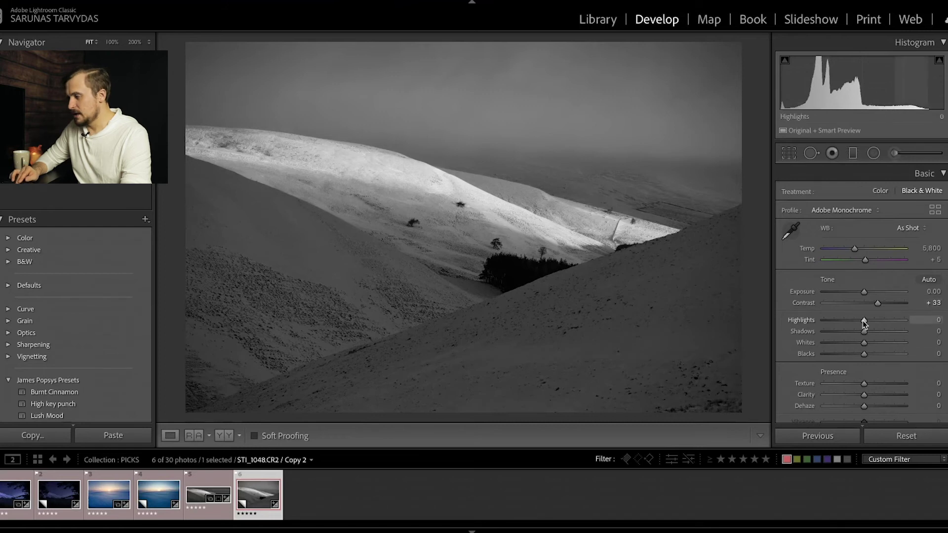
left_click_drag(863, 321, 803, 323)
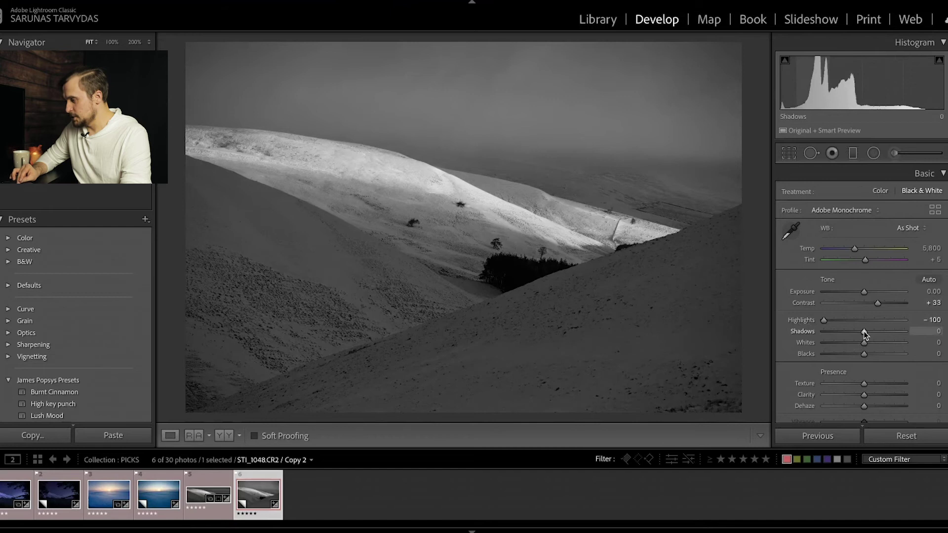
left_click_drag(864, 332, 936, 333)
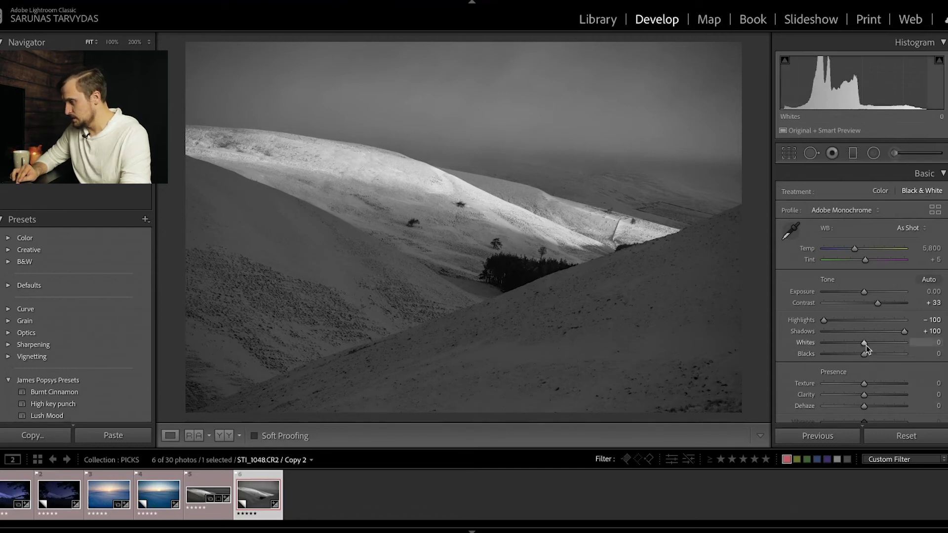
left_click_drag(865, 344, 842, 359)
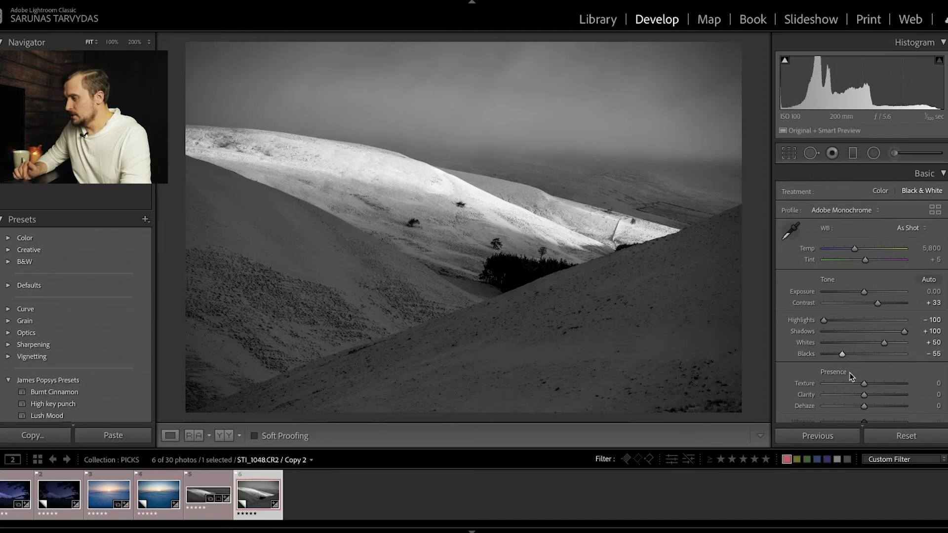
- Add two graduated filters with Exposure −1.01, one from the sky's top to mid-hillside and one from the photo's lower edge to the lit slope
left_click(855, 154)
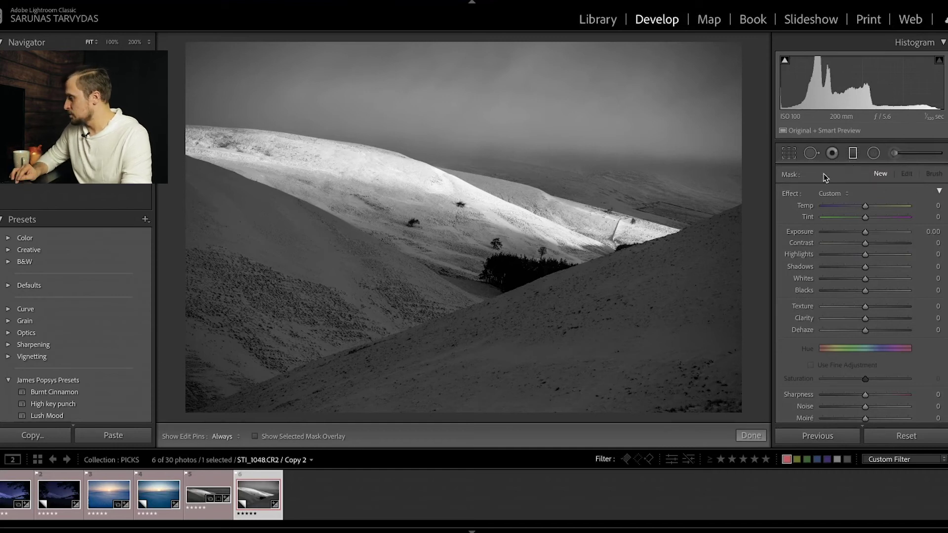
left_click(849, 156)
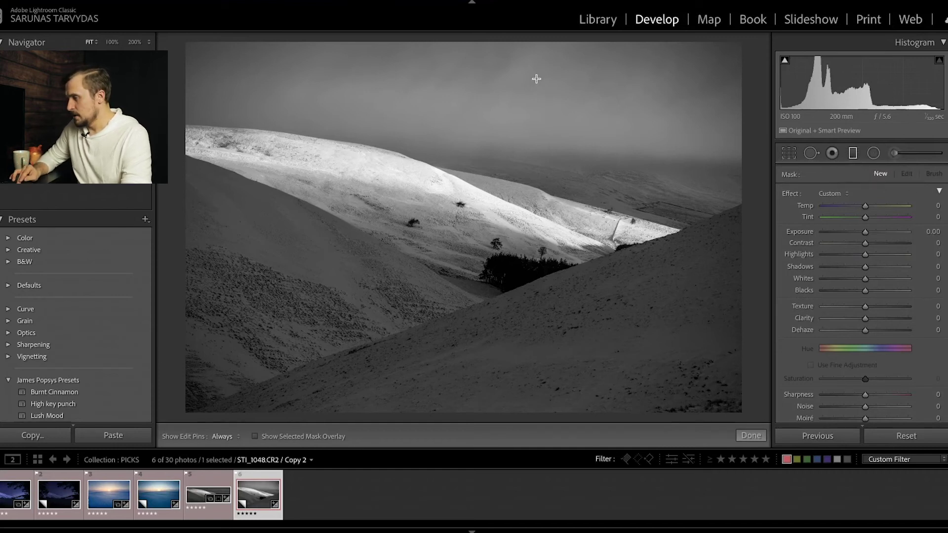
left_click_drag(455, 43, 454, 229)
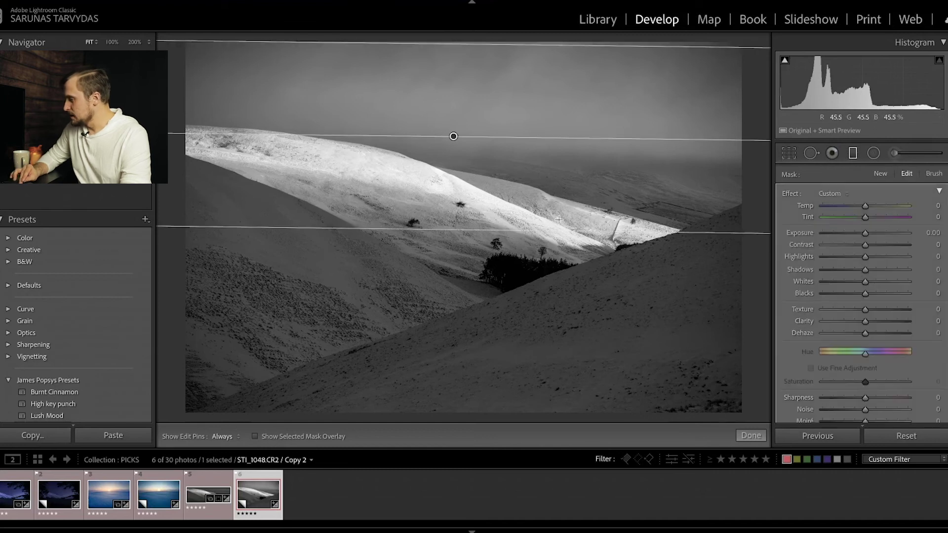
left_click_drag(866, 234, 856, 235)
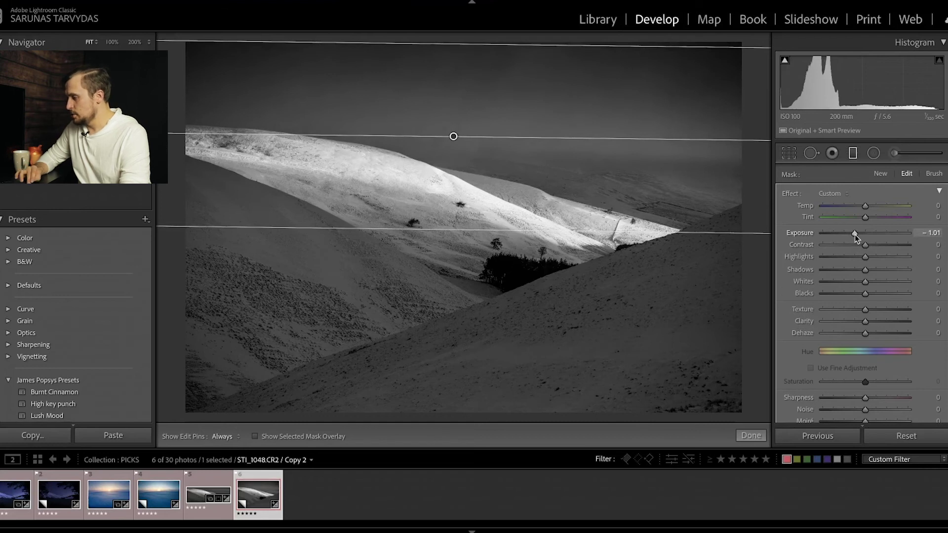
left_click_drag(459, 416, 458, 210)
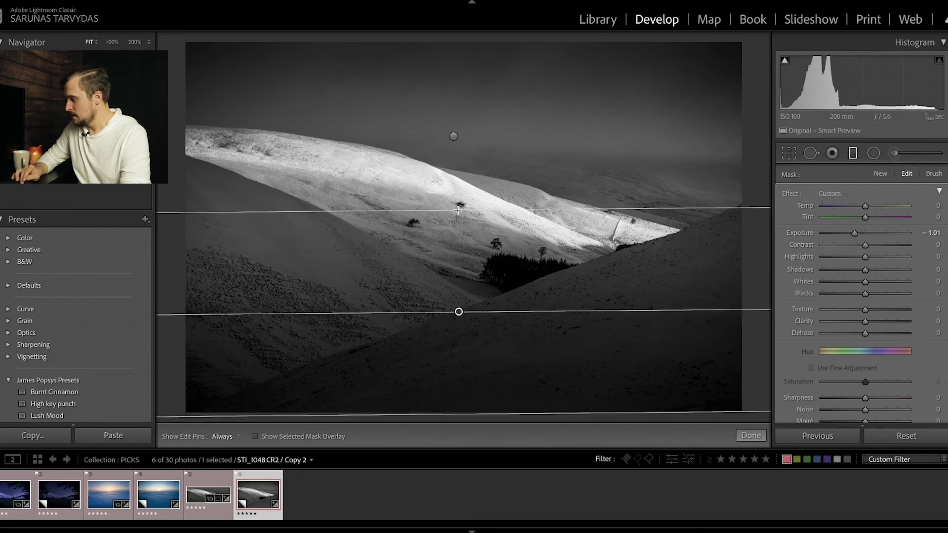
left_click(854, 157)
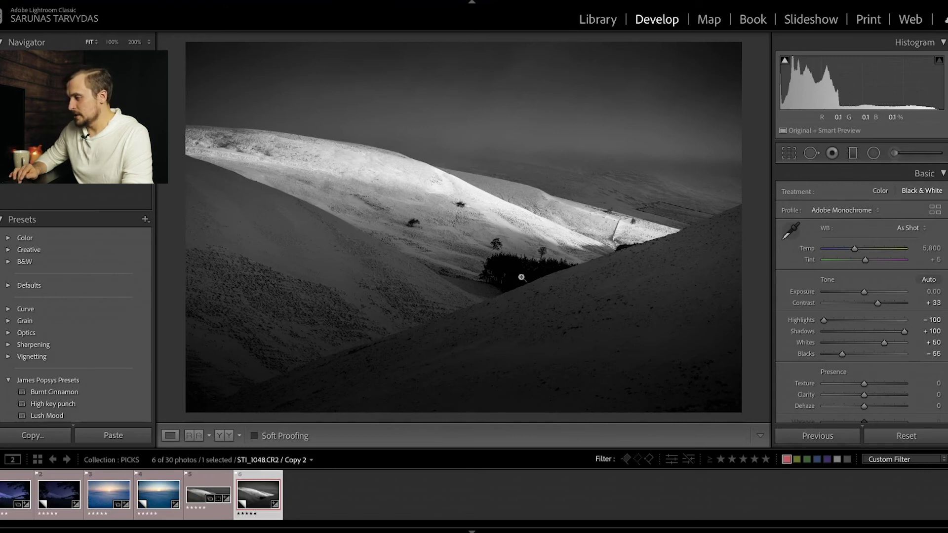
- Check the trees on the lit slope, open the photo in Photoshop and add a new empty layer
left_click(459, 256)
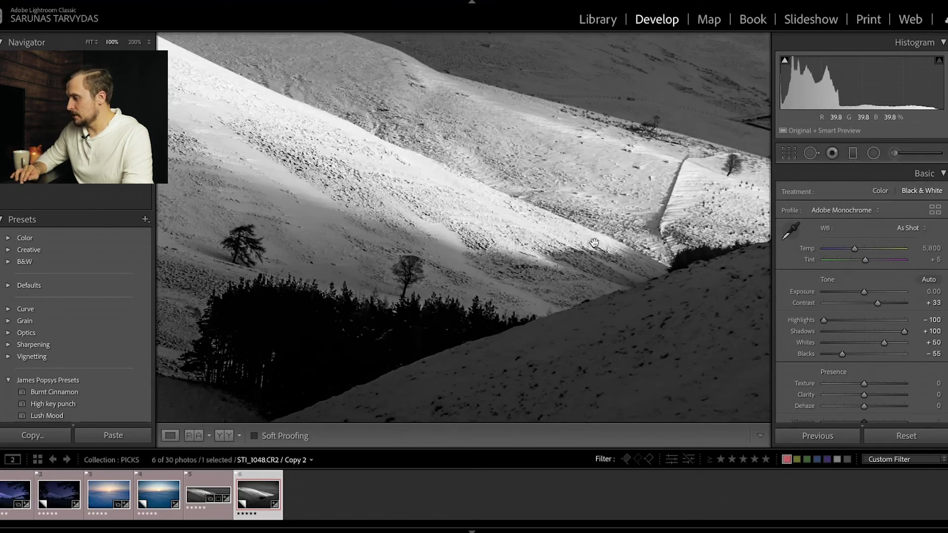
left_click(544, 210)
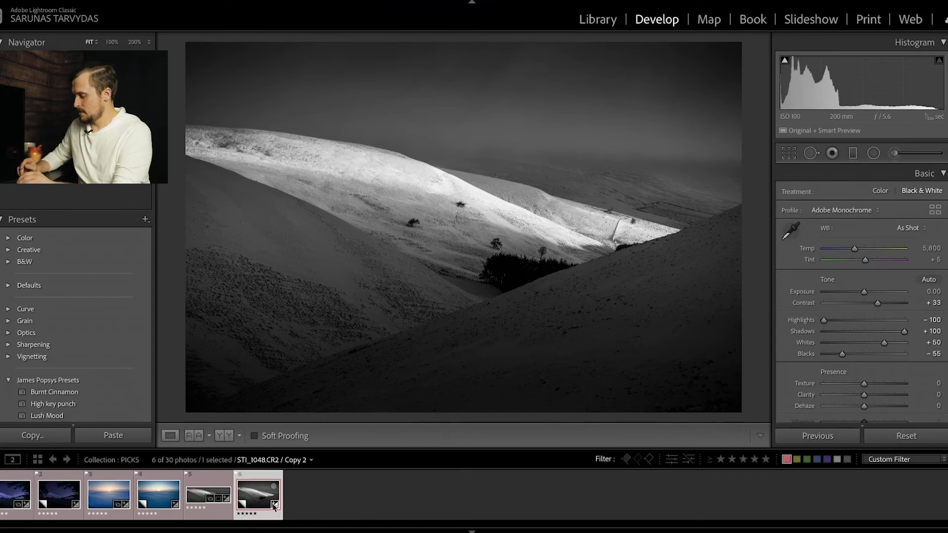
right_click(257, 500)
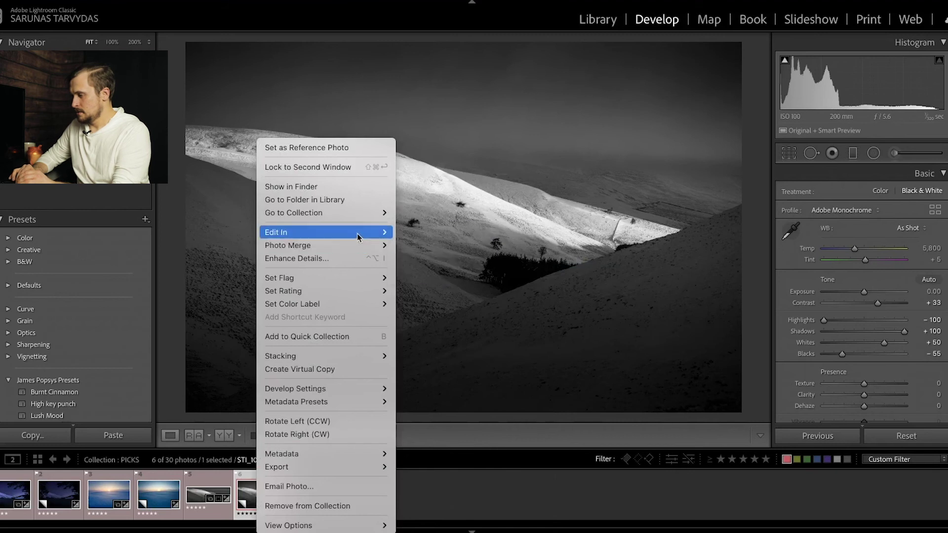
mouse_move(365, 232)
left_click(427, 237)
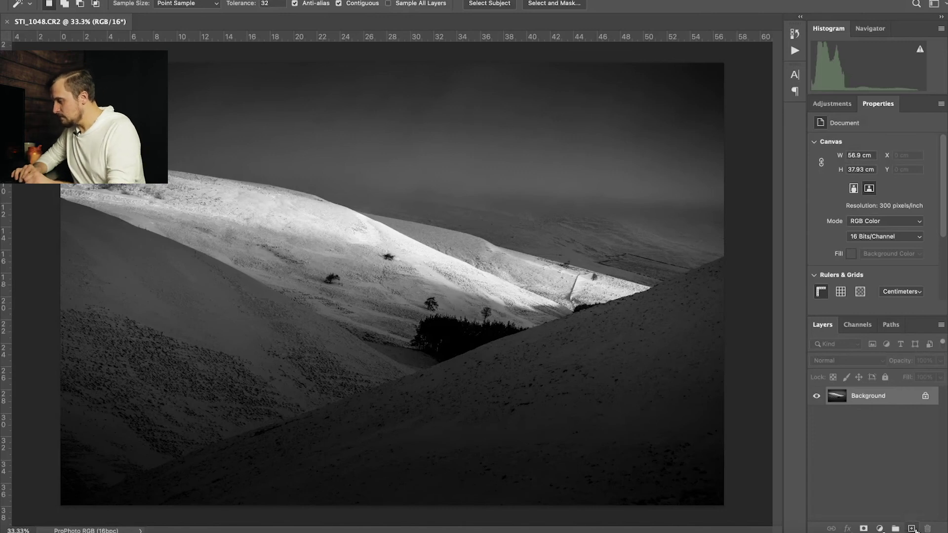
left_click(911, 528)
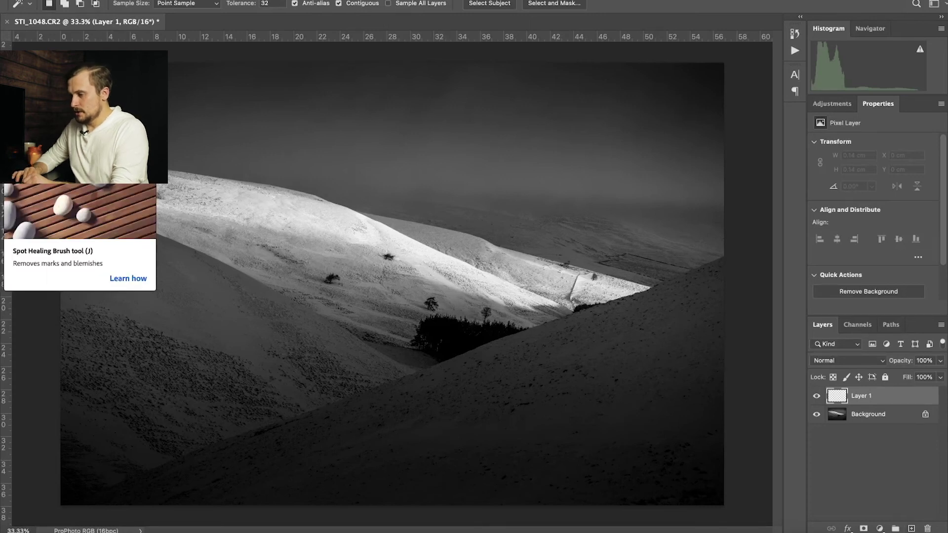
- Remove the bare tree standing just above the dark forest with the Spot Healing Brush at size 125, on the new layer
key("j")
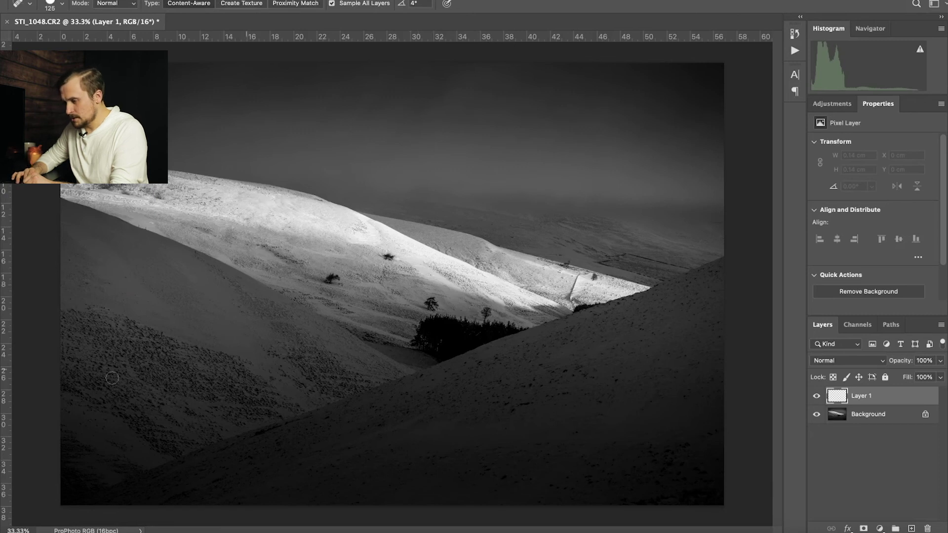
key("z")
left_click(509, 317)
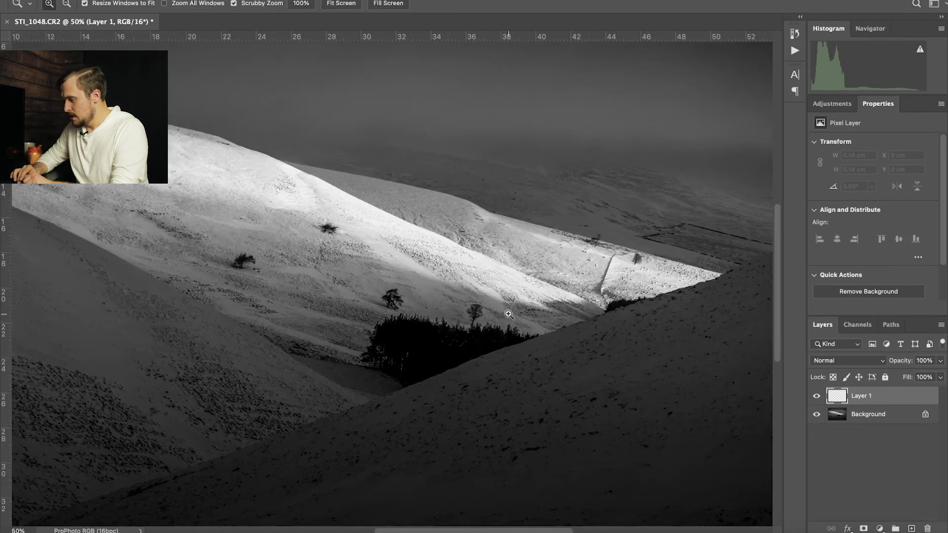
left_click(509, 315)
left_click(509, 315)
scroll(509, 315, "right", 5)
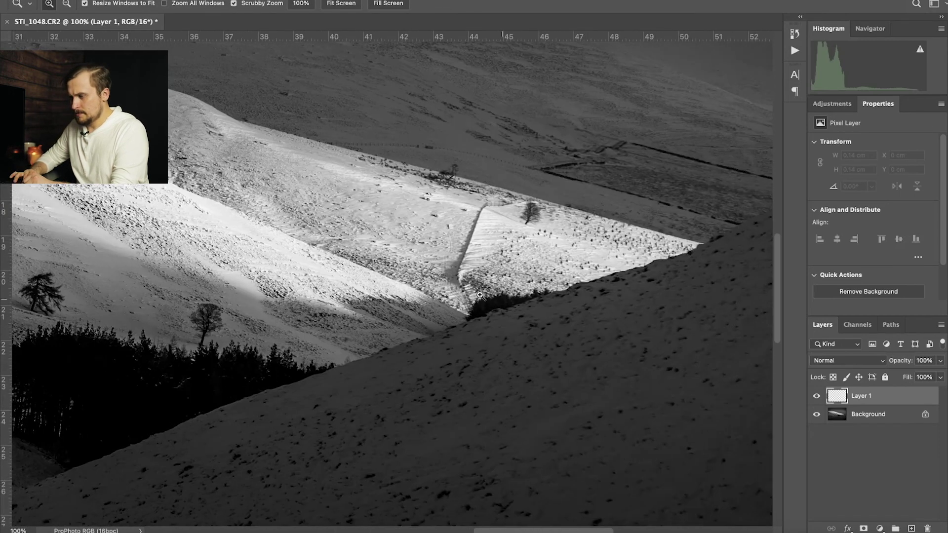
key("j")
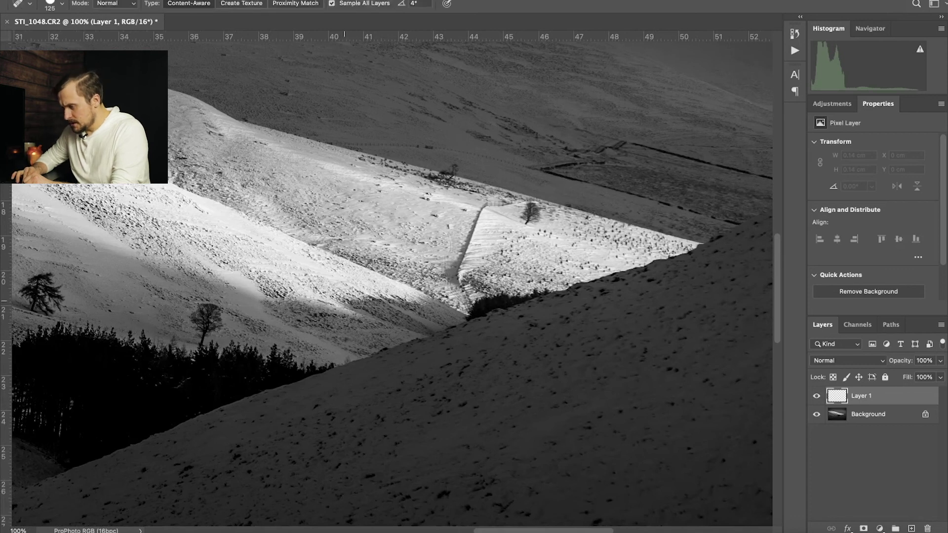
left_click_drag(206, 314, 203, 341)
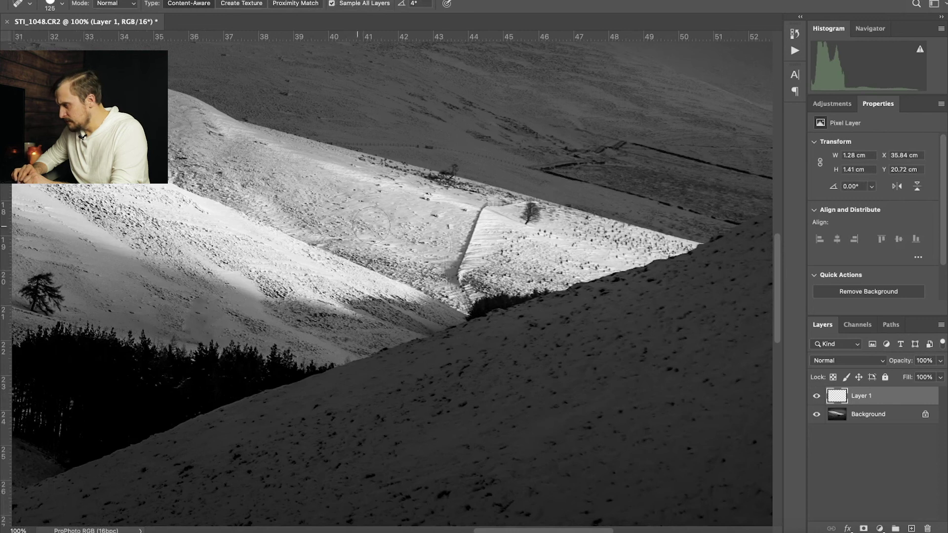
- With the healing brush at size 90, remove the two small trees on the far lit slope and retouch the healed spot above the forest
key("bracketleft")
key("bracketleft")
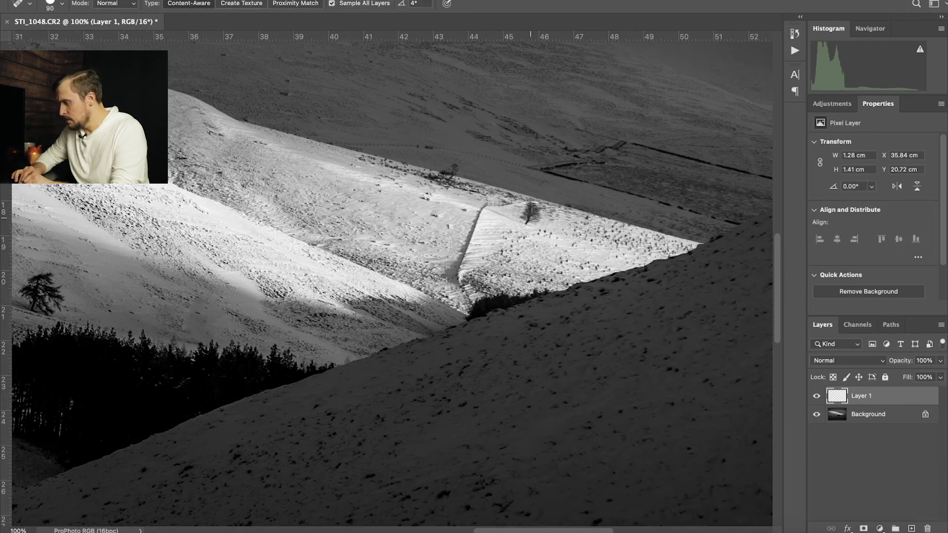
left_click(530, 214)
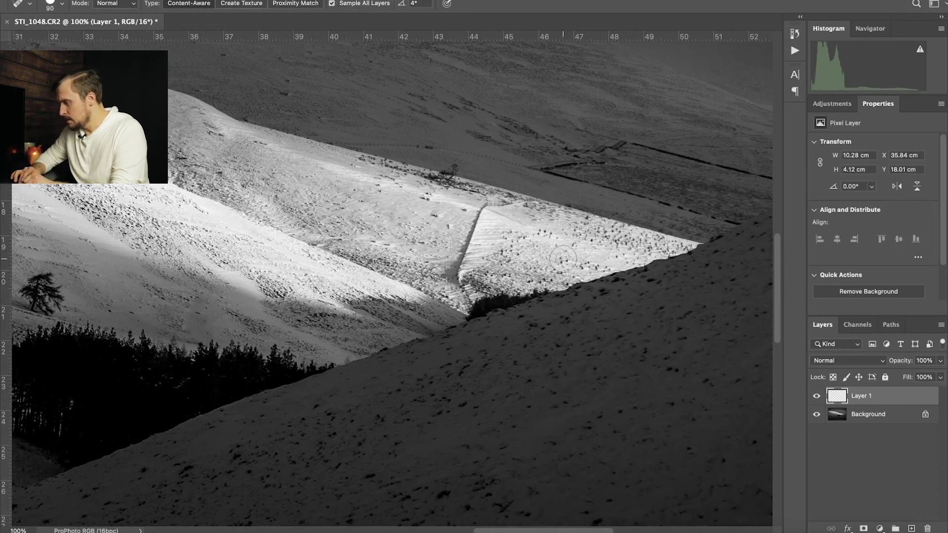
left_click_drag(444, 171, 459, 174)
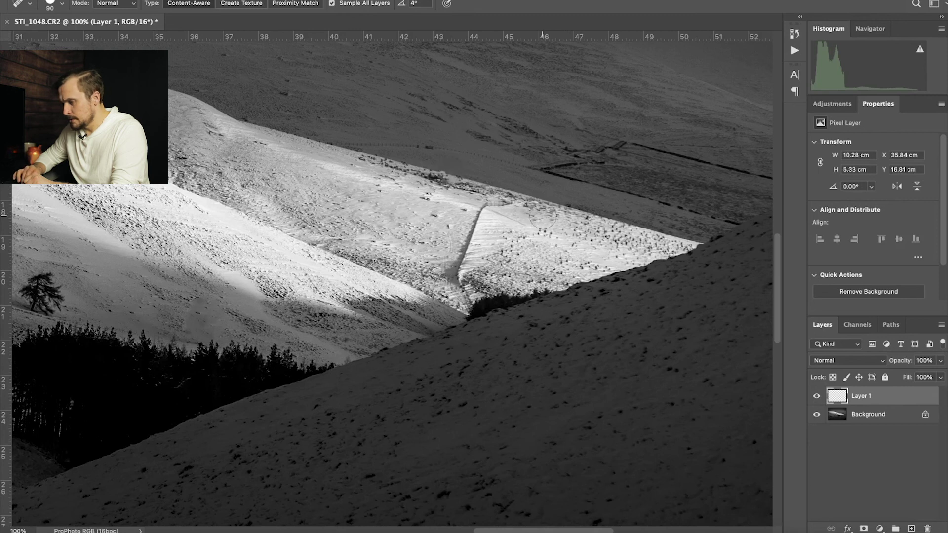
left_click(200, 316)
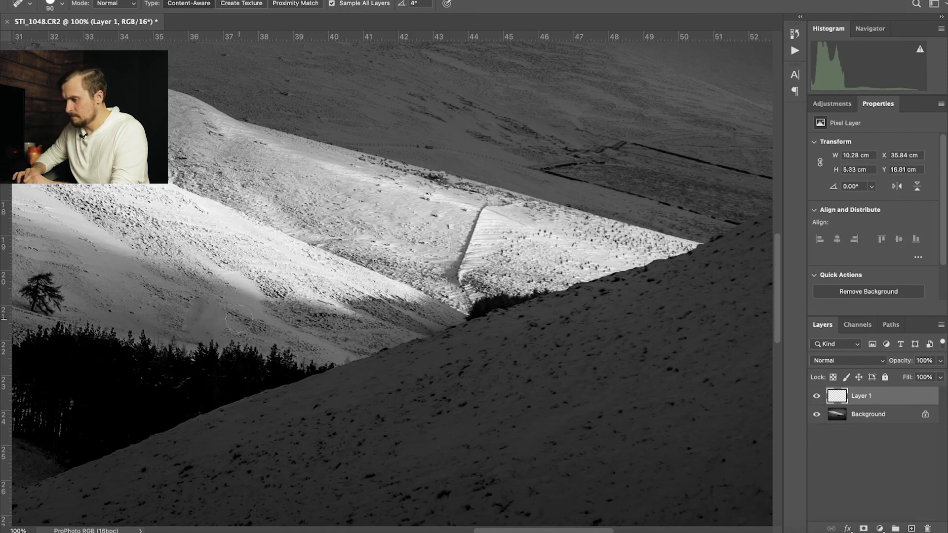
- Close the retouched document with its changes saved, return to Lightroom Classic and open STI_1048-Edit-3.tif
left_click(7, 22)
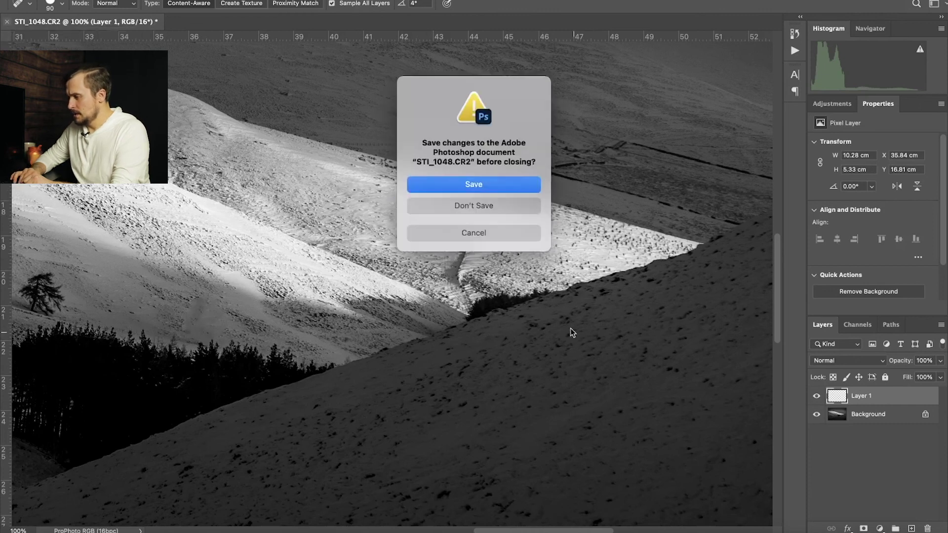
left_click(497, 186)
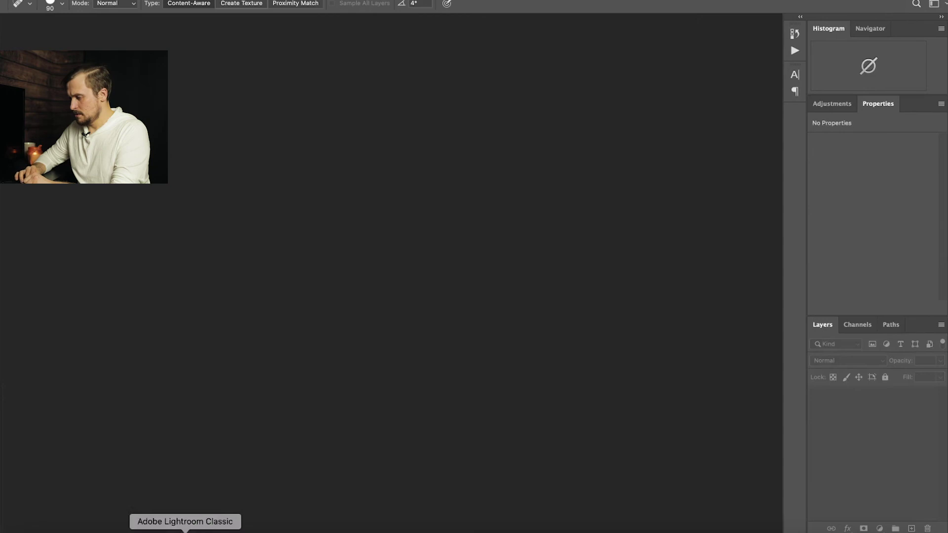
left_click(185, 530)
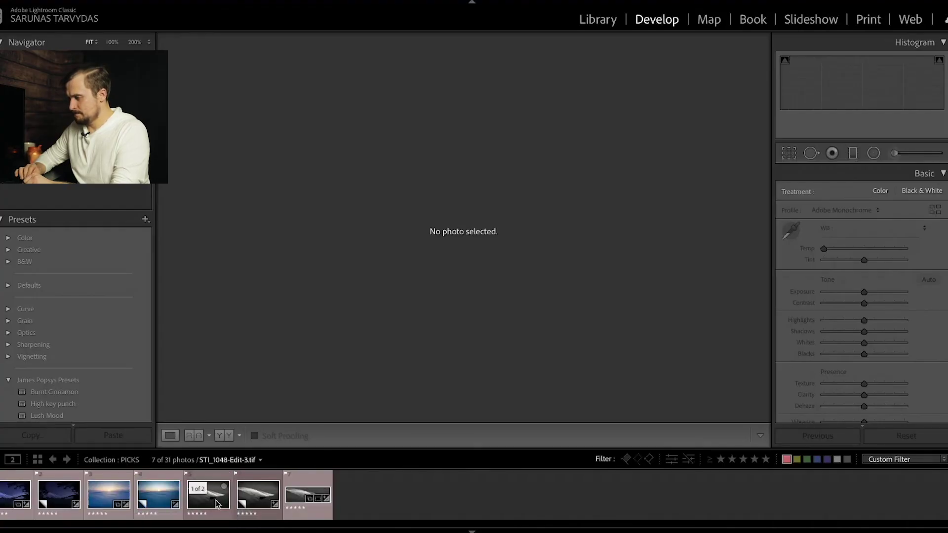
left_click(217, 504)
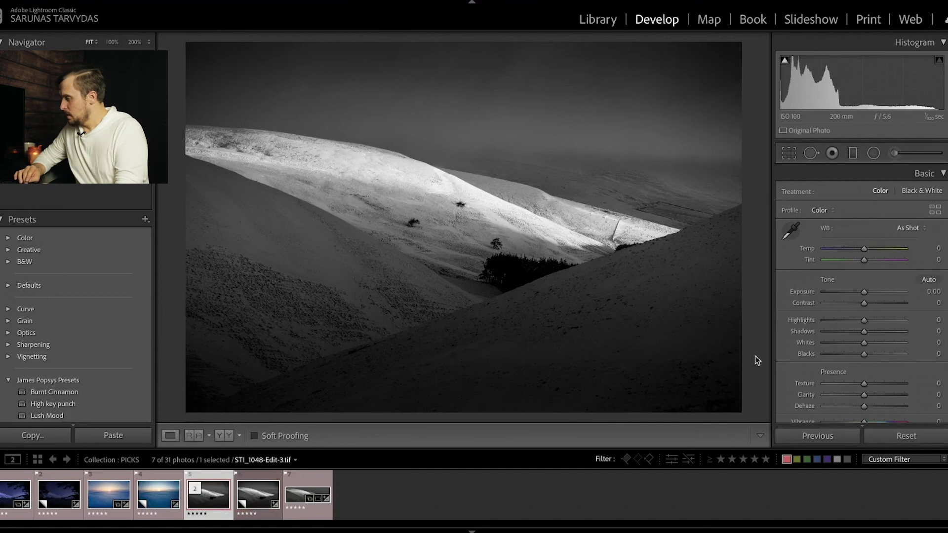
- Crop the retouched hillside photo to a 6 x 17 panorama and shift the image slightly down within the crop frame
left_click(789, 154)
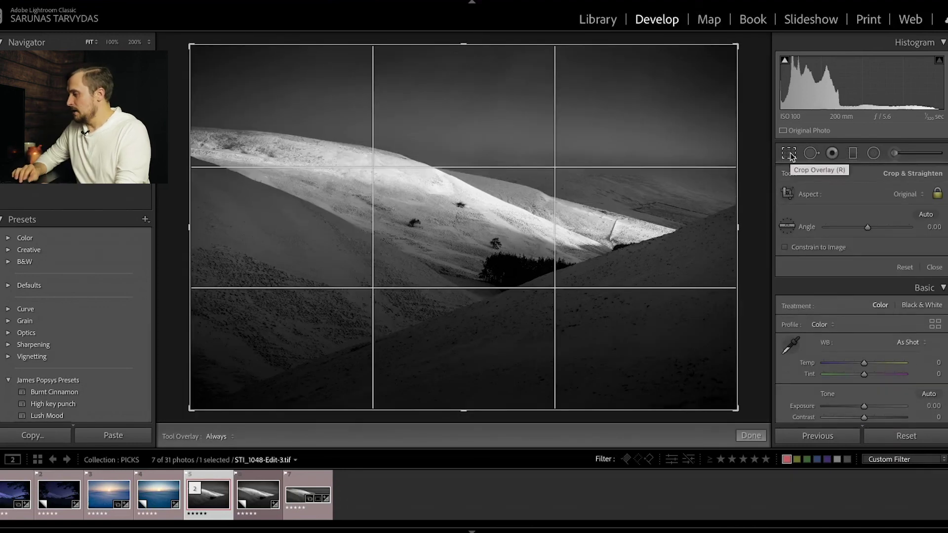
left_click(919, 196)
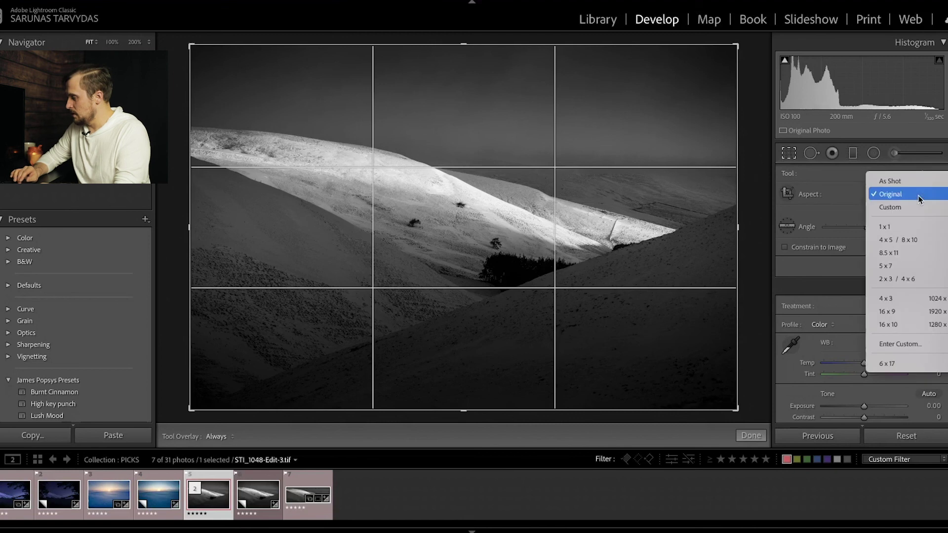
left_click(912, 370)
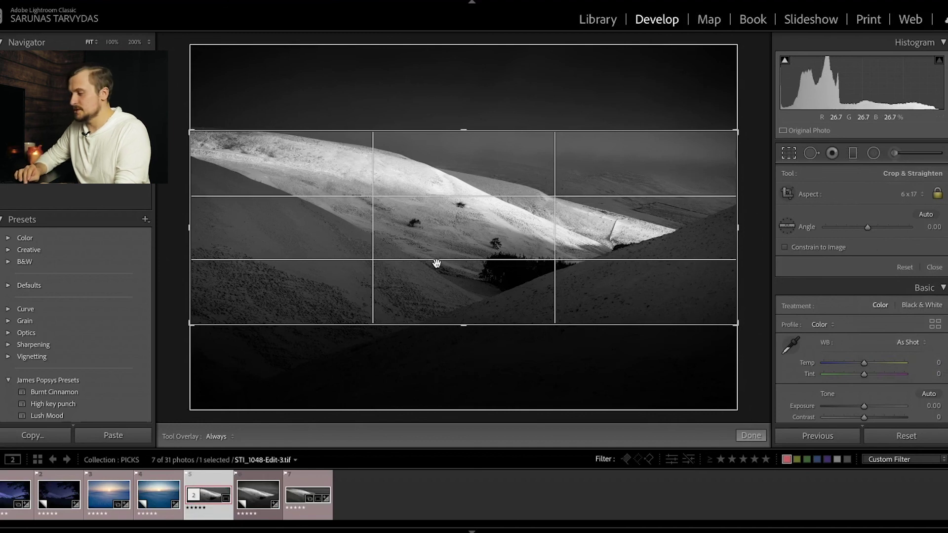
left_click_drag(463, 244, 465, 246)
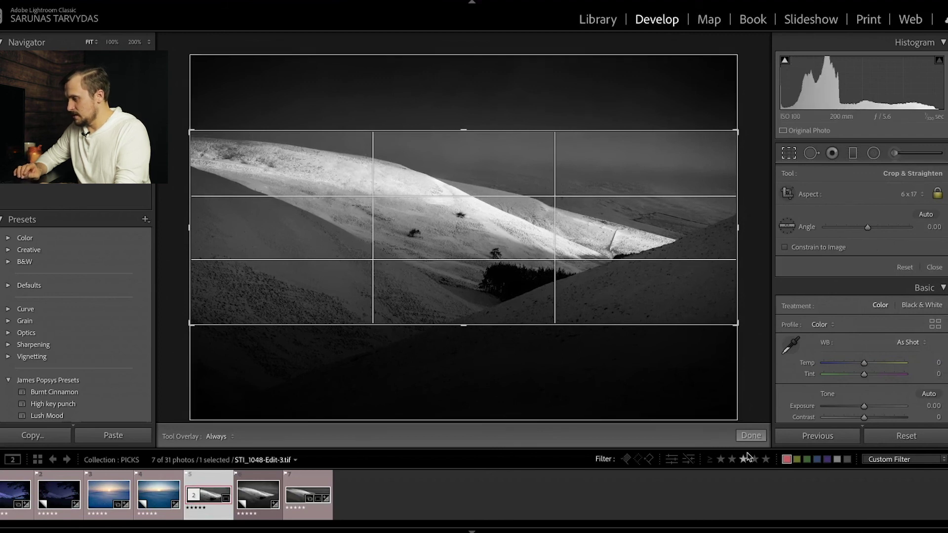